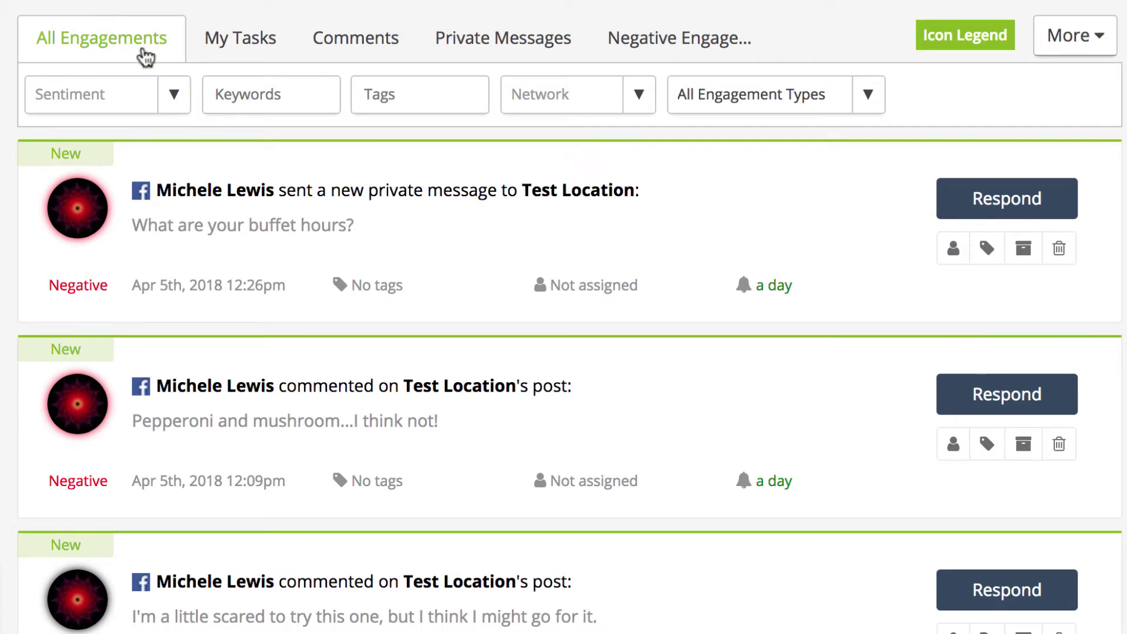
- Examine the engagements under the Comments, Private Messages and Negative Engagements categories, and return to the full list of all engagements
scroll(536, 469, down, 7)
scroll(536, 469, up, 3)
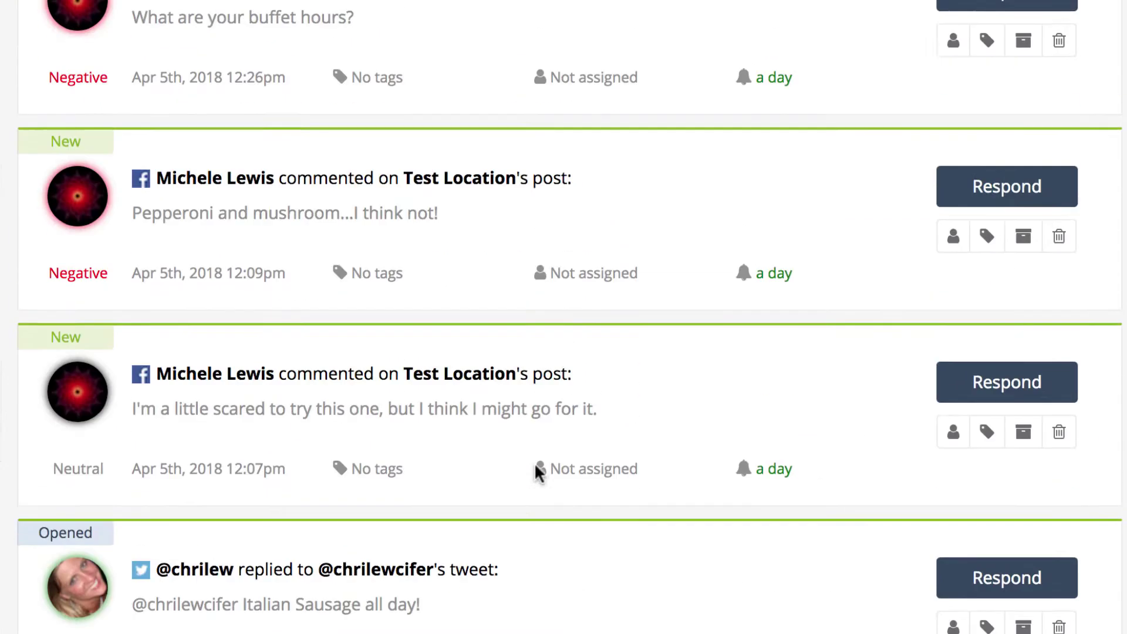
scroll(535, 469, up, 4)
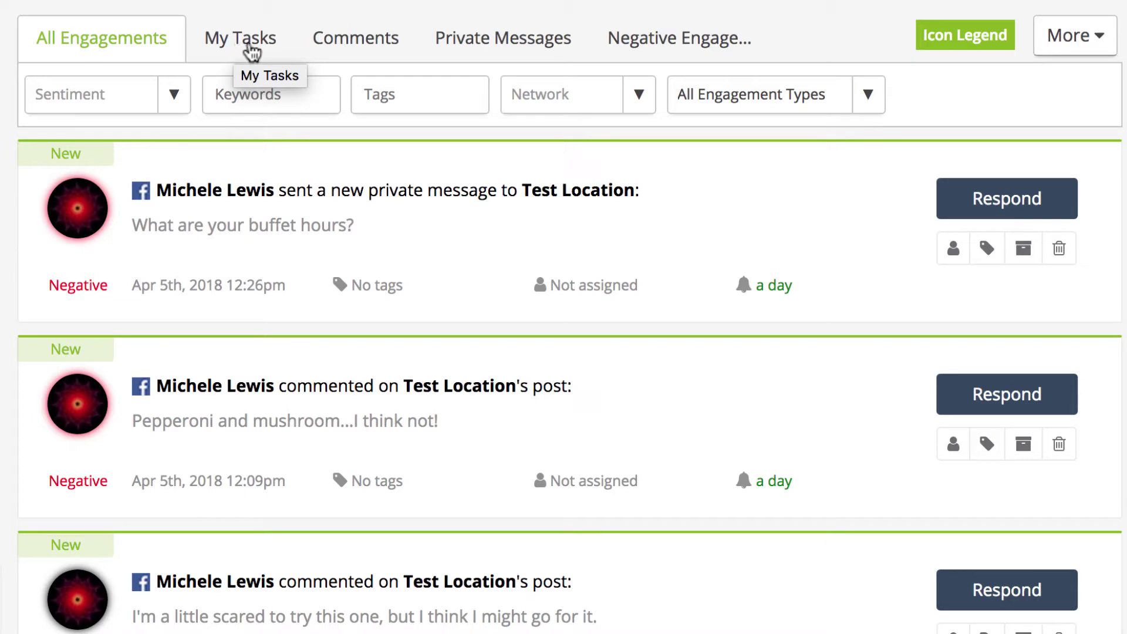
click(368, 43)
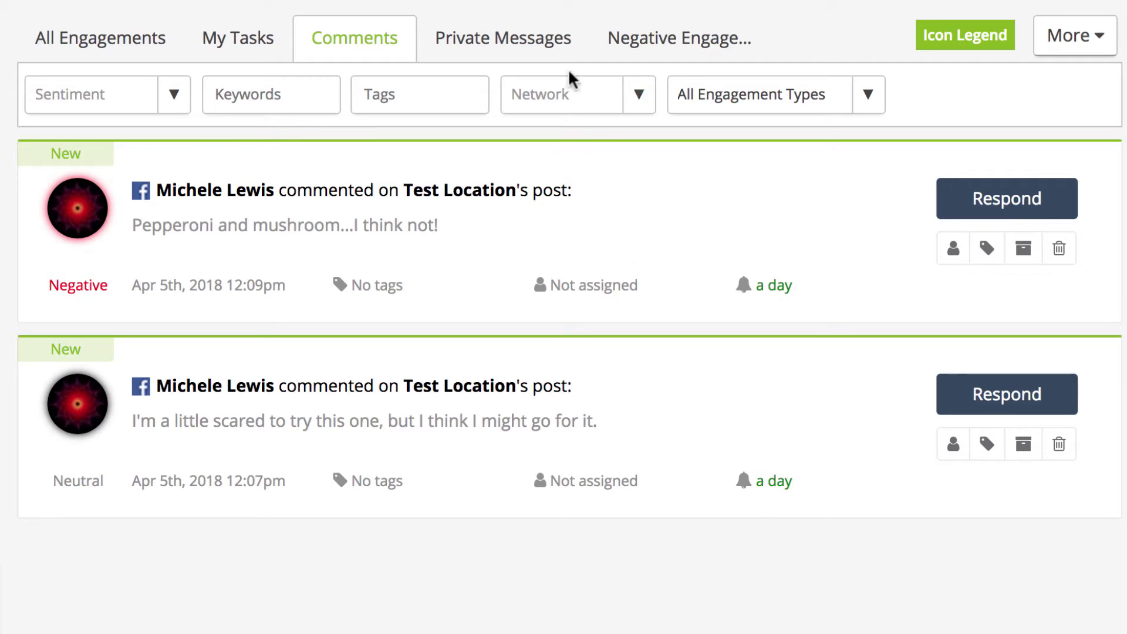
click(534, 55)
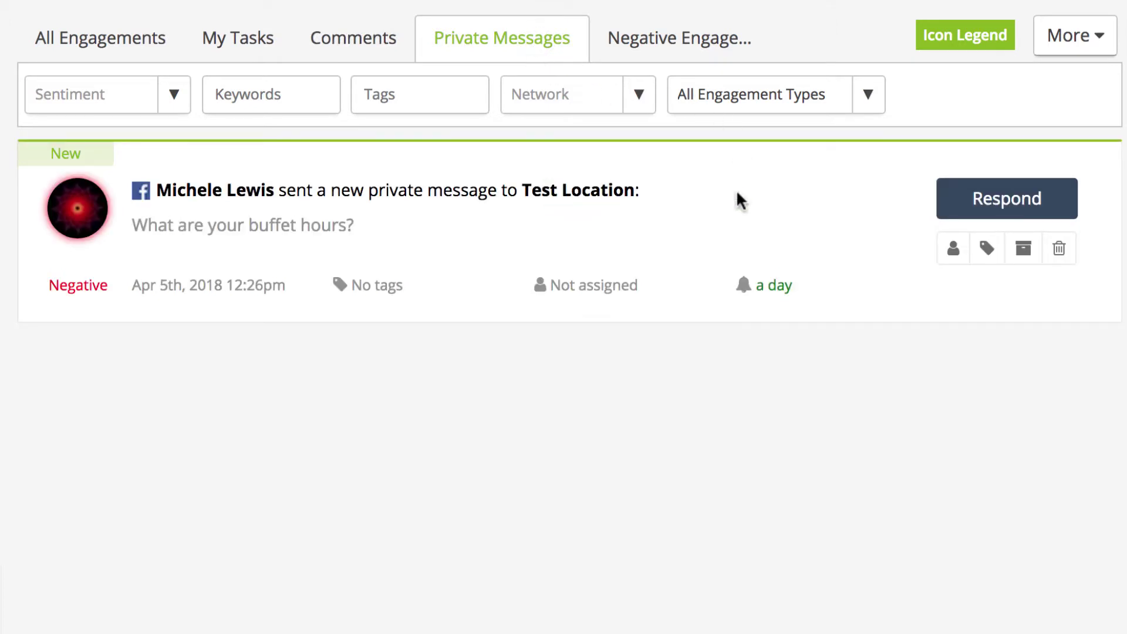
click(668, 43)
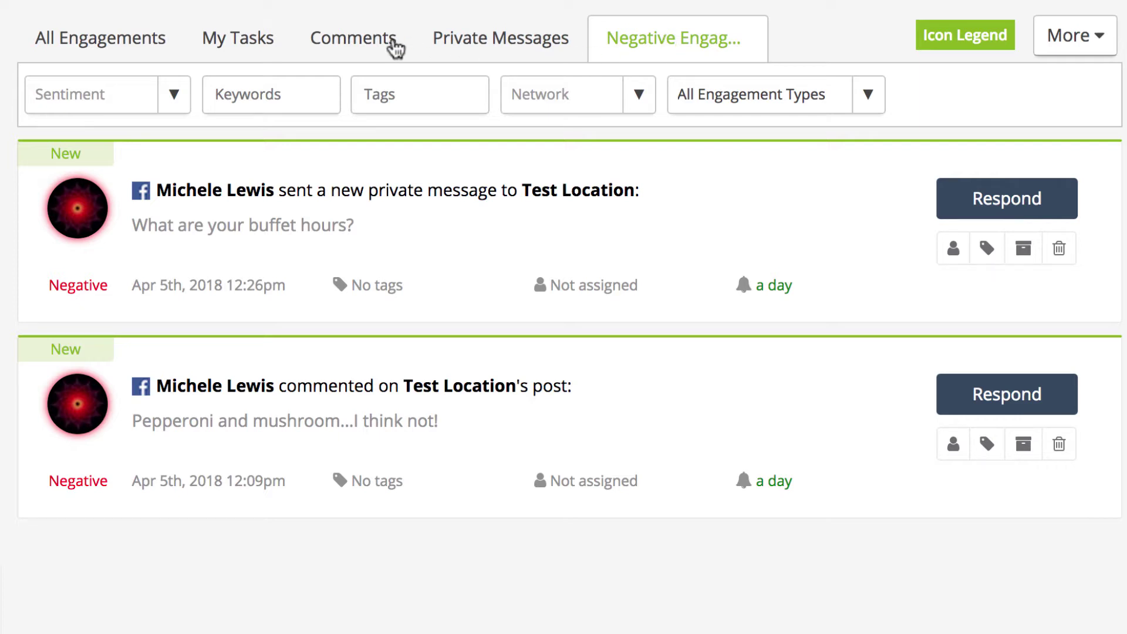
click(120, 50)
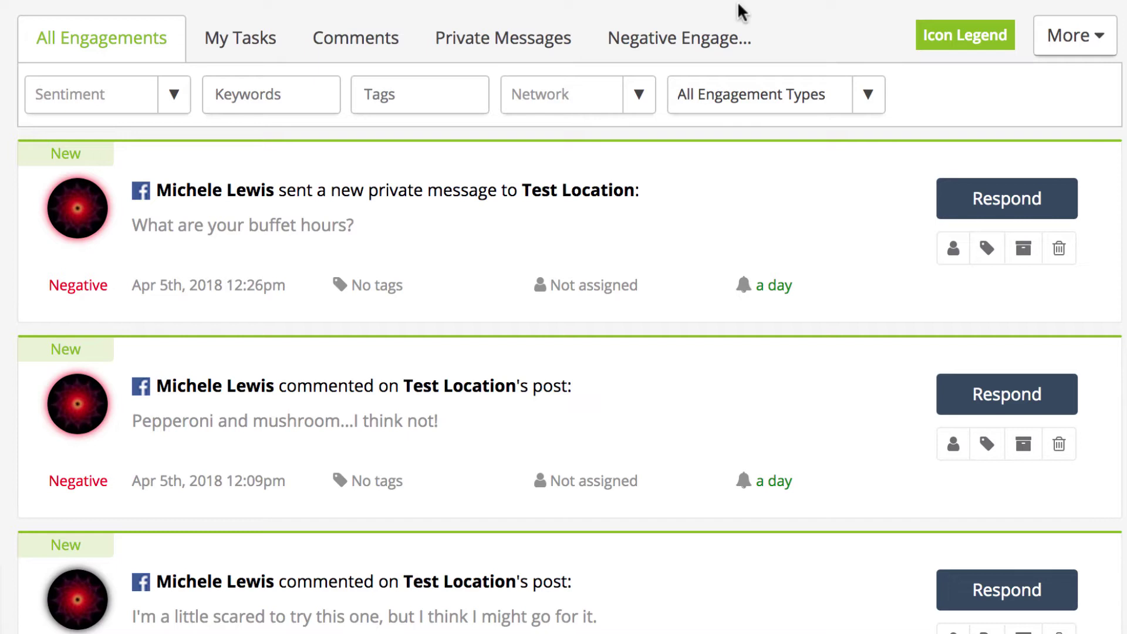
scroll(730, 262, down, 7)
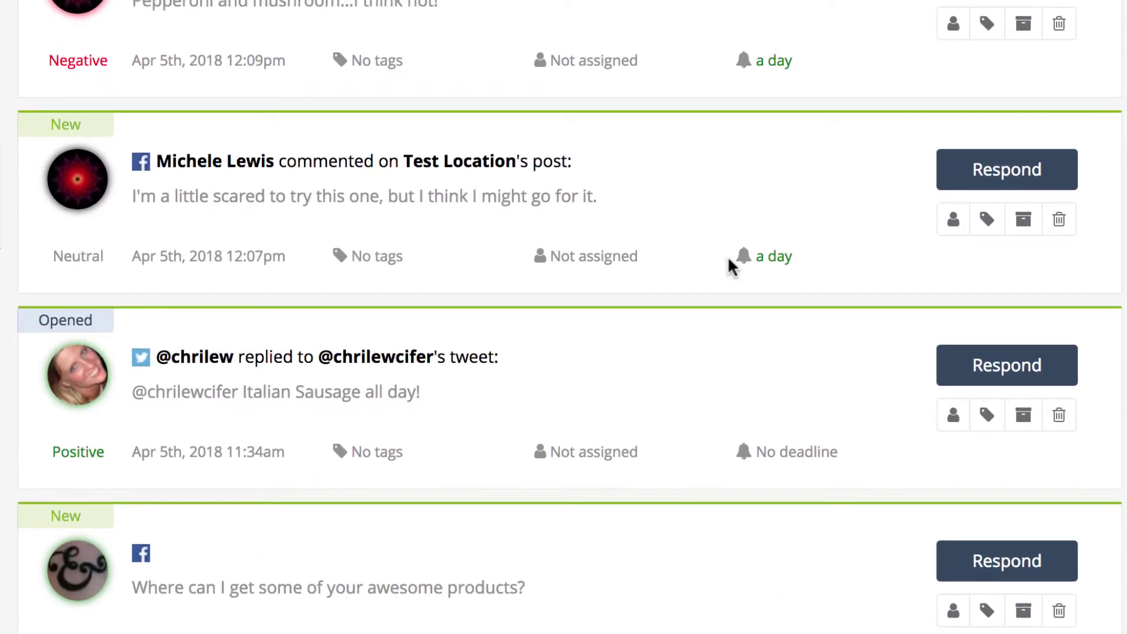
scroll(728, 258, up, 7)
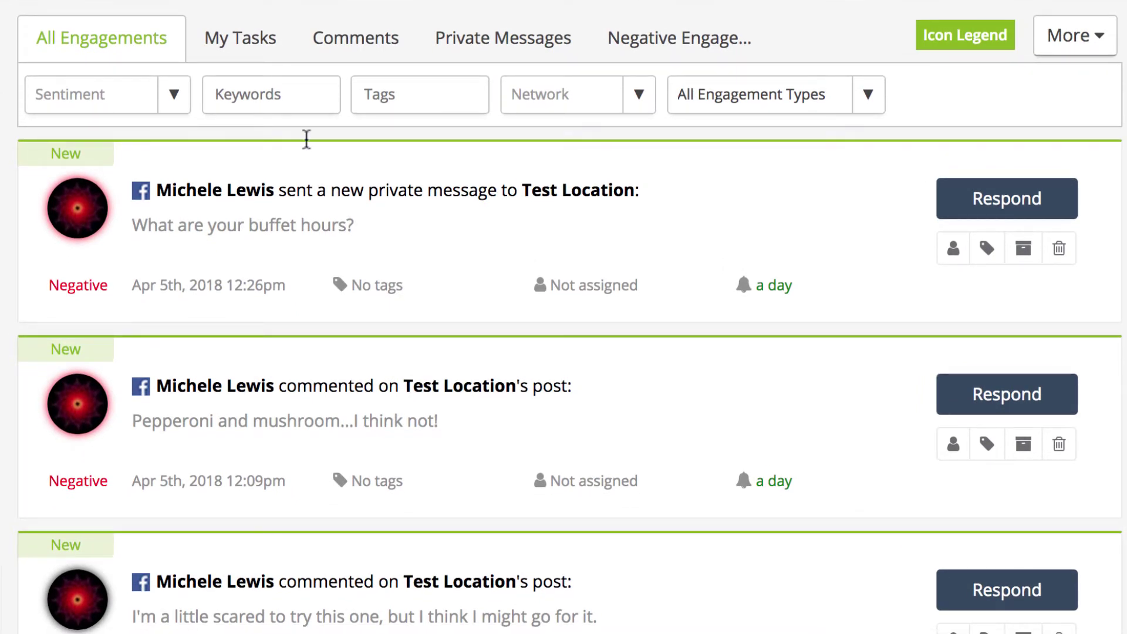
- Filter the engagements to Positive sentiment and restore the filter to All Sentiments
click(171, 105)
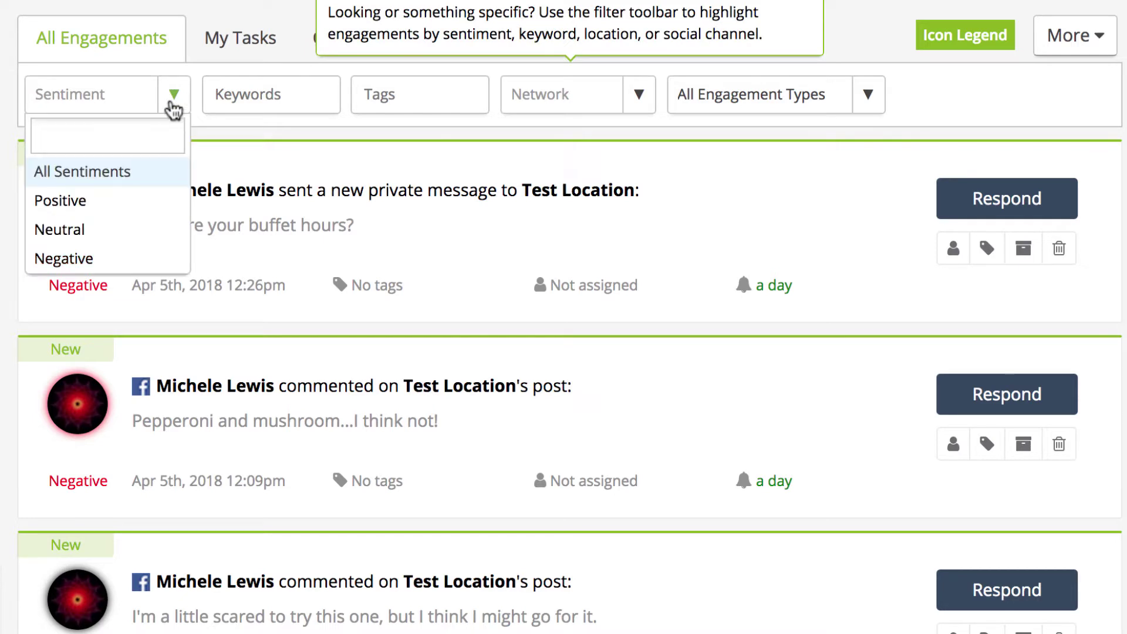
click(138, 206)
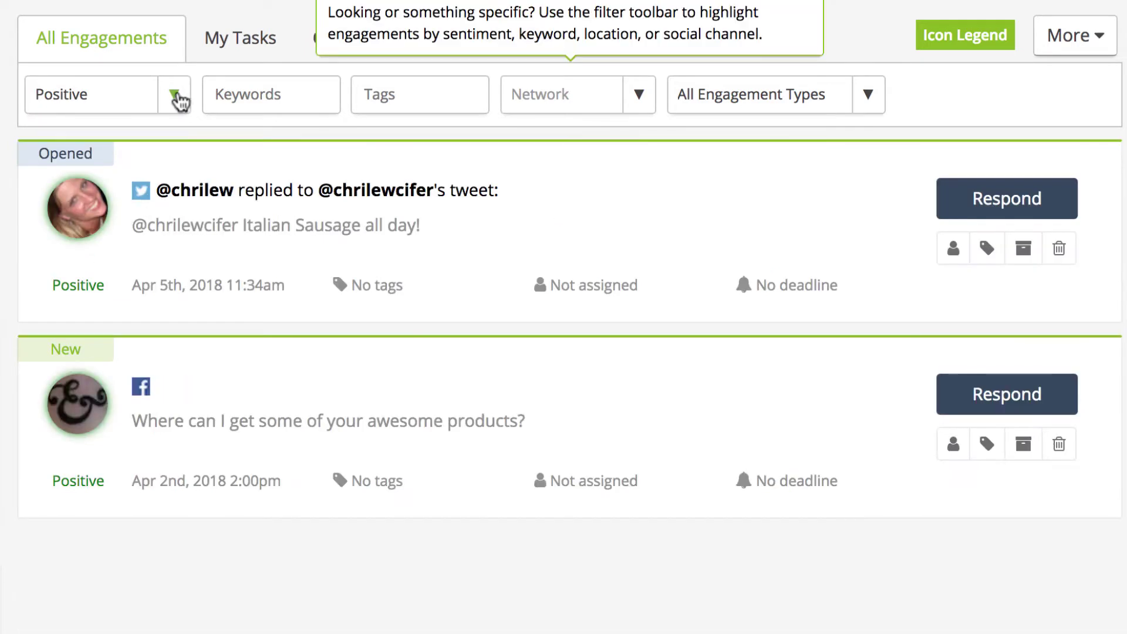
click(176, 99)
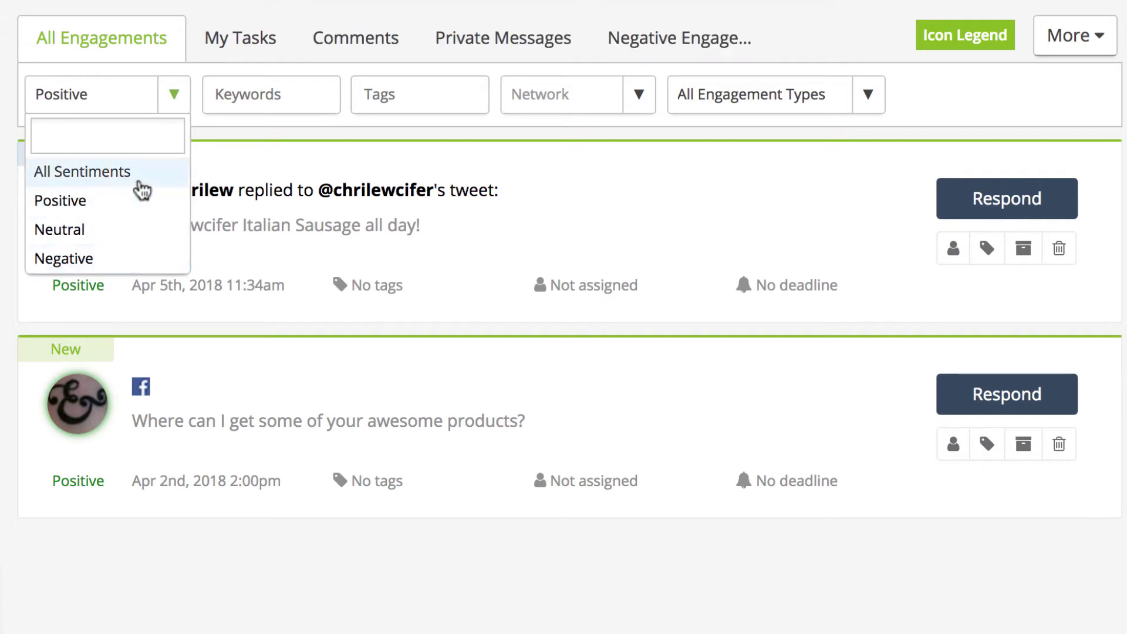
click(139, 181)
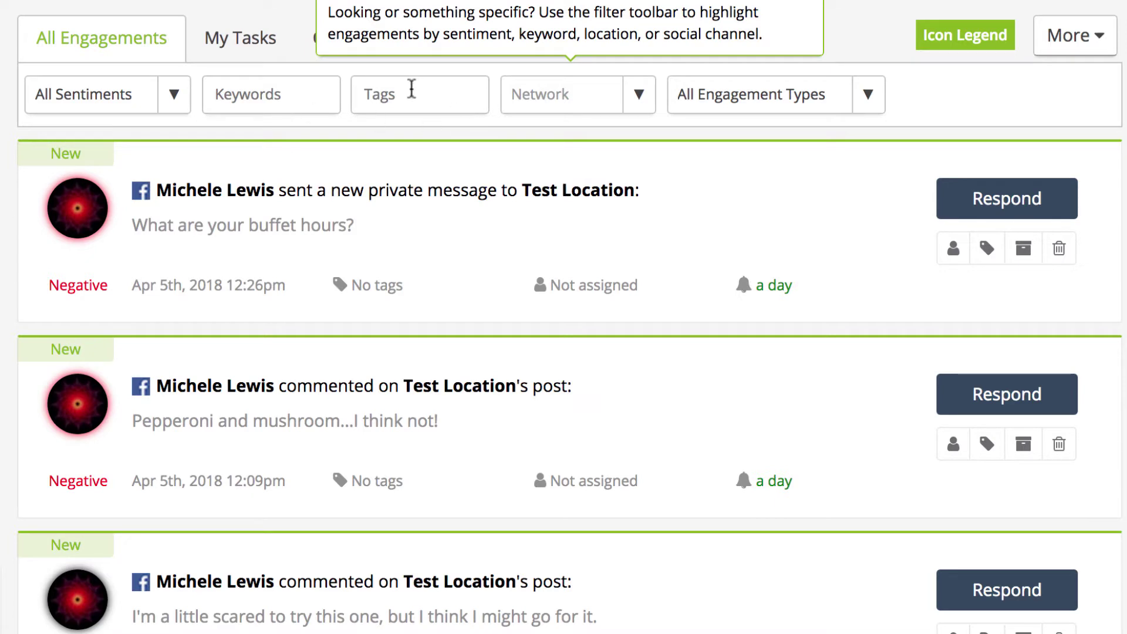
- Examine the available network and engagement type filter options without changing either filter
click(639, 101)
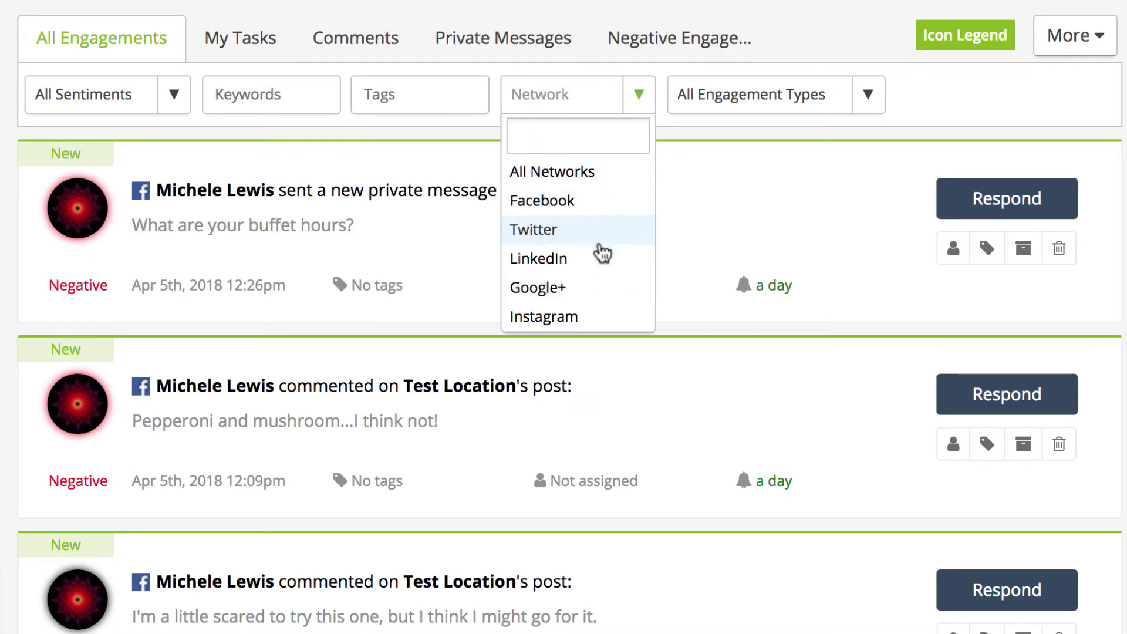
click(630, 106)
click(867, 104)
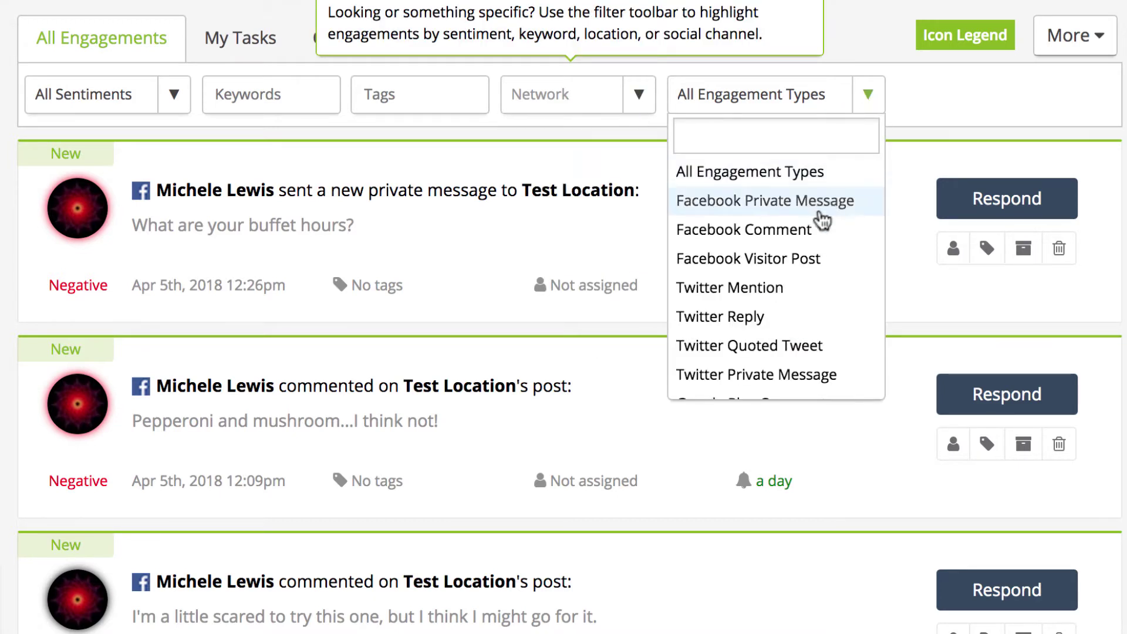
scroll(804, 347, down, 2)
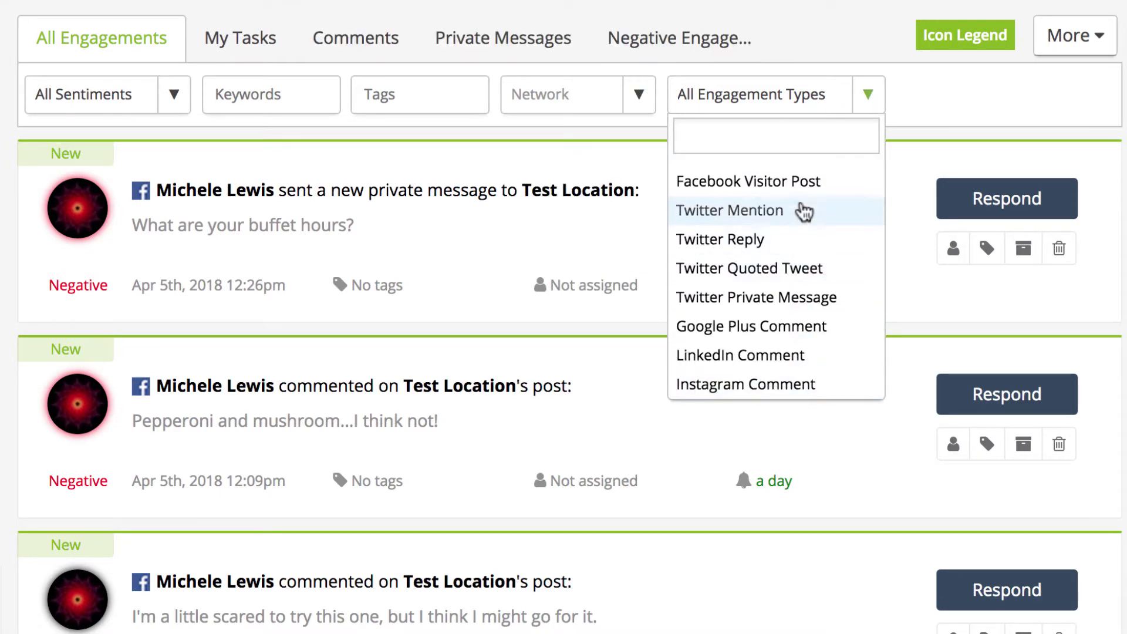
scroll(807, 188, up, 1)
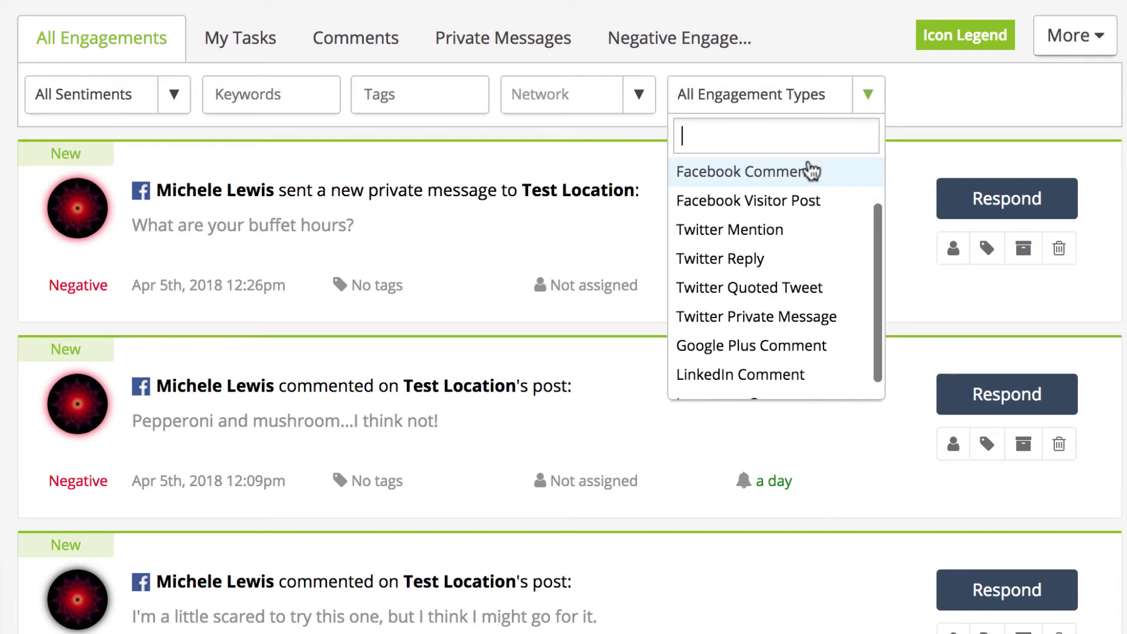
click(934, 98)
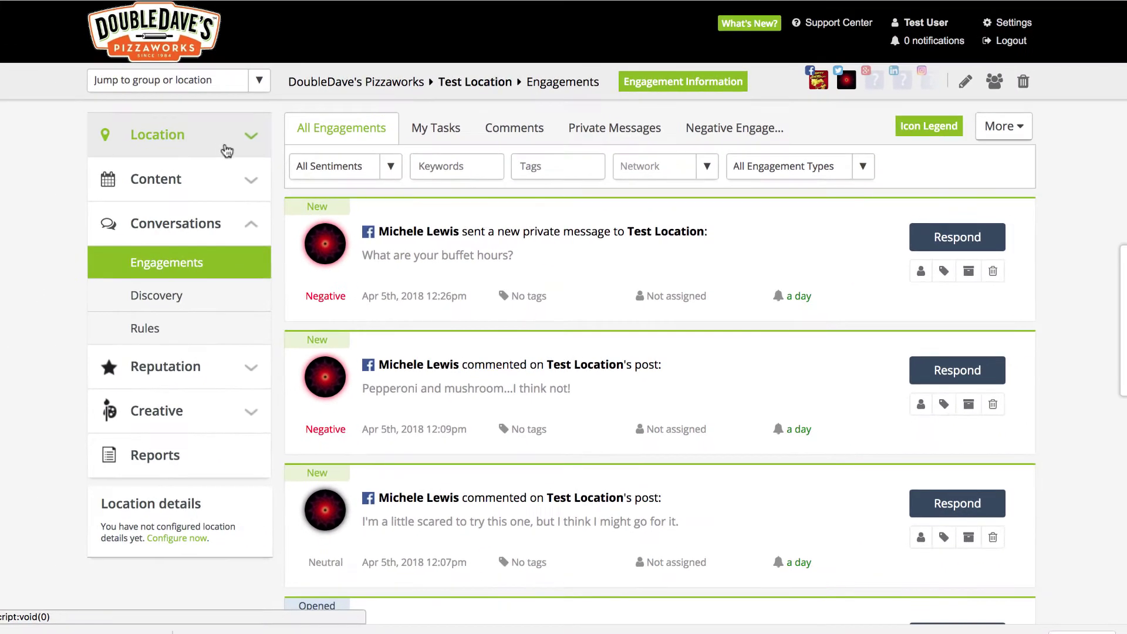
- Check the location's 7 Day Insights, and return to the conversation engagements to look through the whole list
click(223, 147)
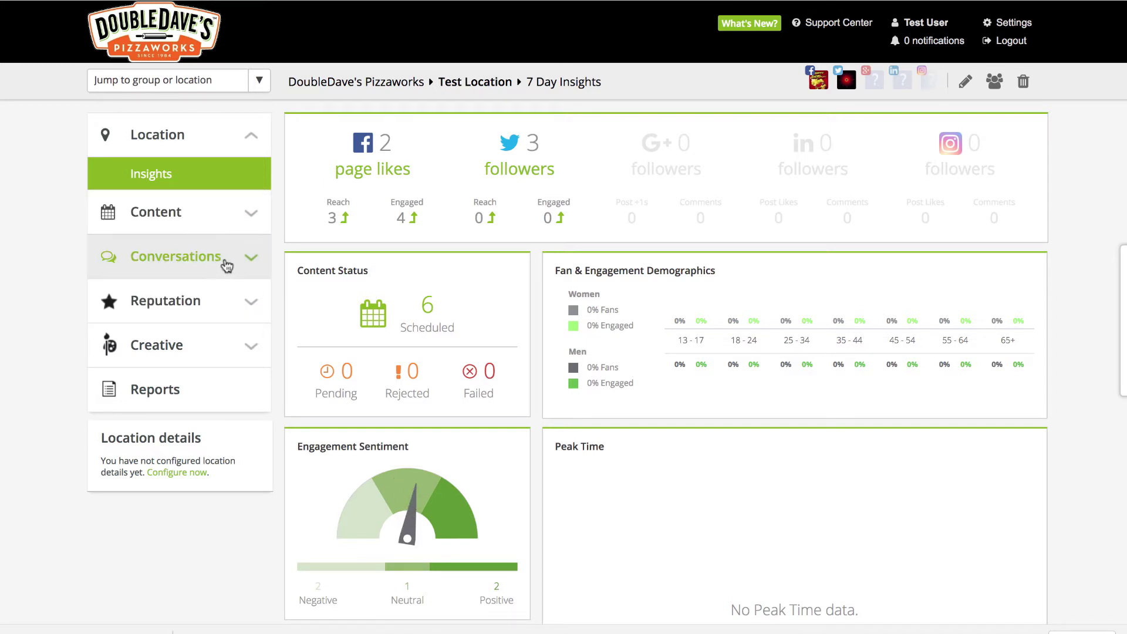
click(229, 260)
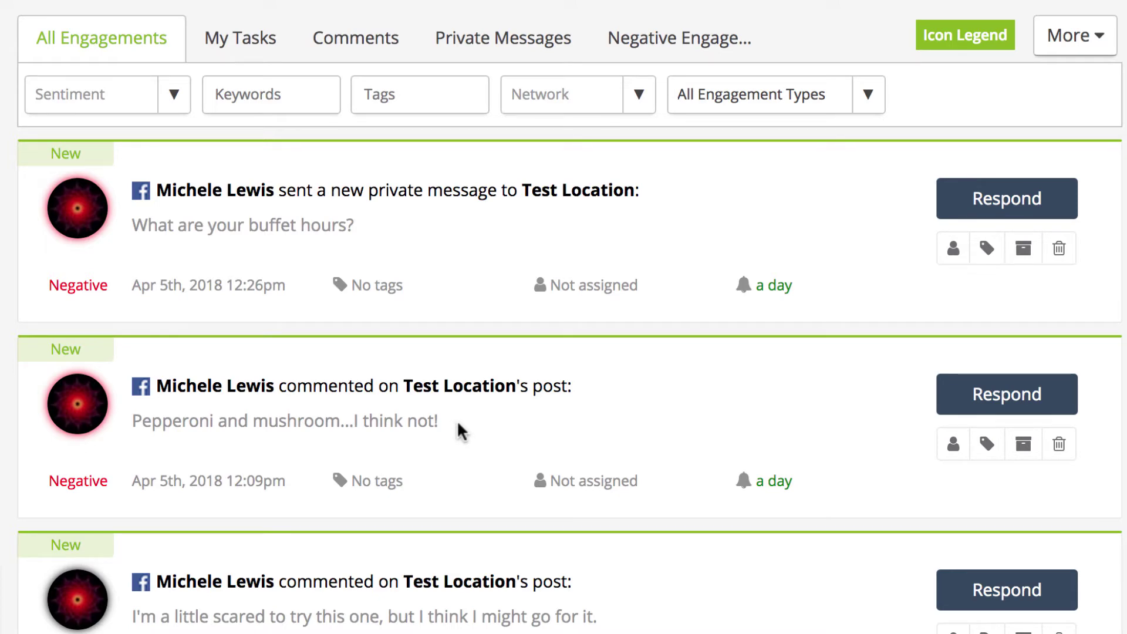
scroll(458, 423, down, 4)
scroll(458, 424, down, 1)
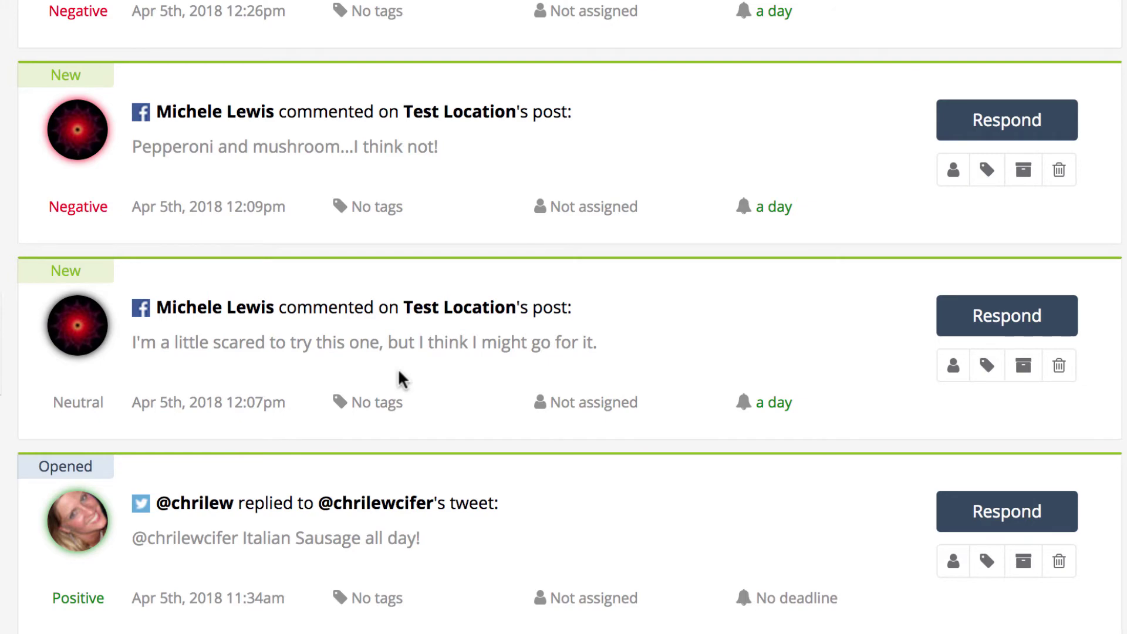
scroll(398, 371, down, 3)
scroll(397, 368, up, 8)
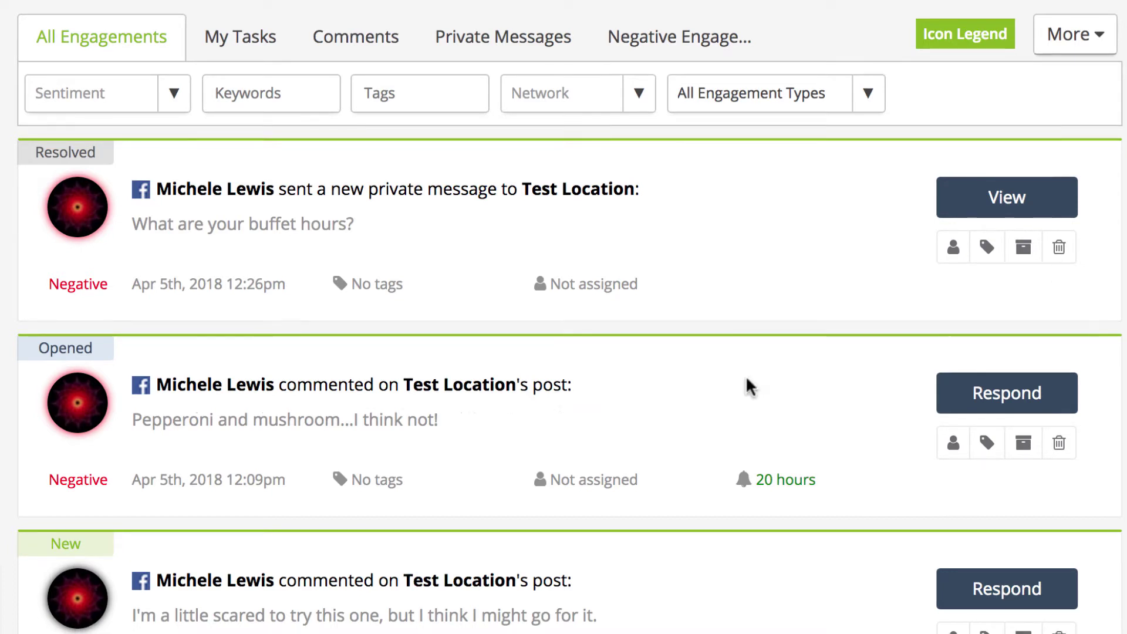
- Open the "Pepperoni and mushroom...I think not!" comment for response and write the reply "Right? I thought for sure it would be barbecue and tacos."
scroll(746, 375, down, 5)
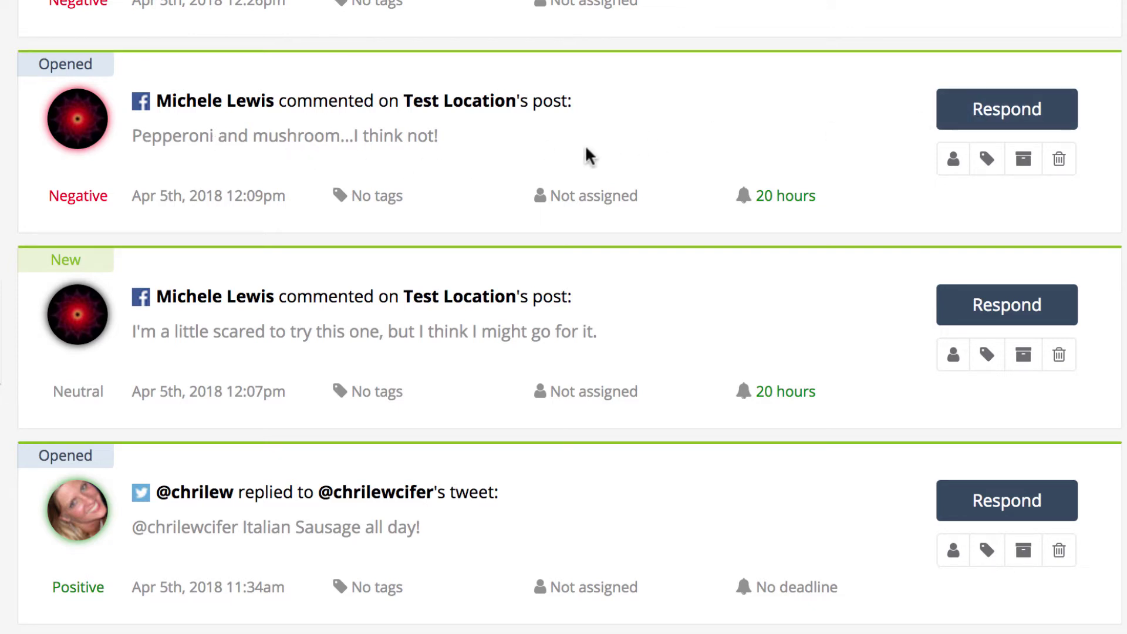
click(974, 109)
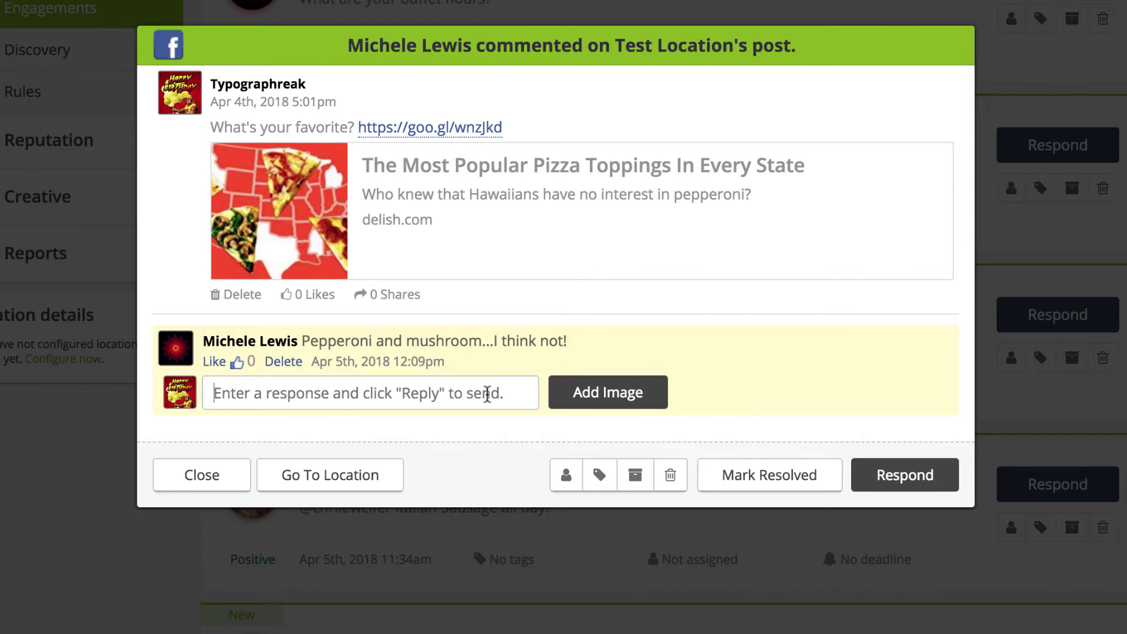
text(Right? I ghtou)
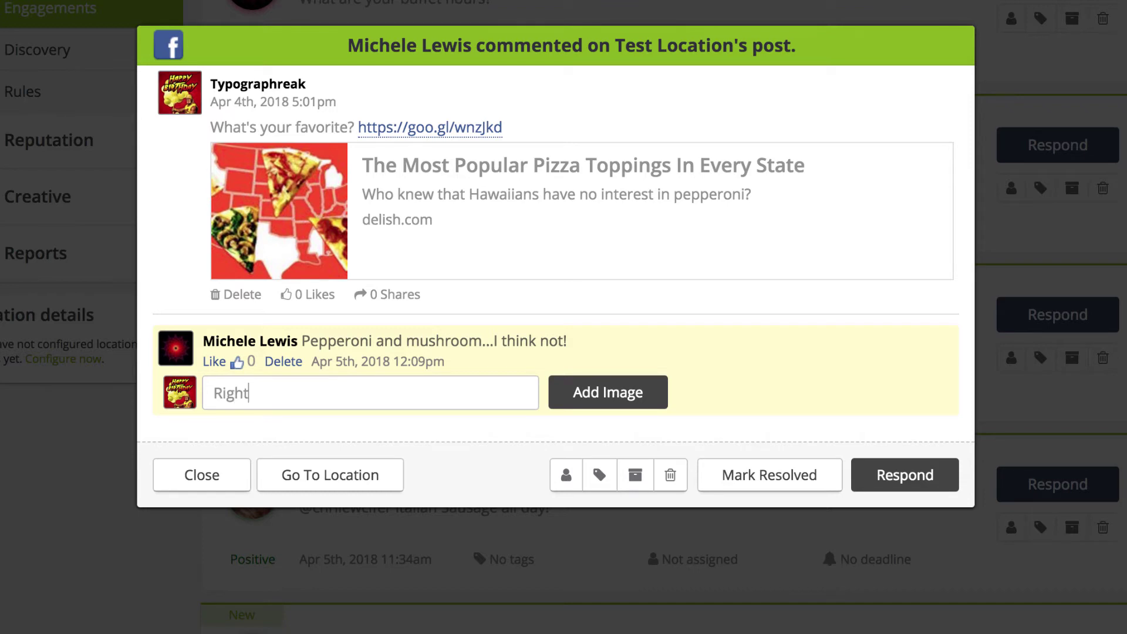
key(BackSpace)
key(BackSpace)
key(BackSpace)
key(BackSpace)
key(BackSpace)
text(thought for sure it wou)
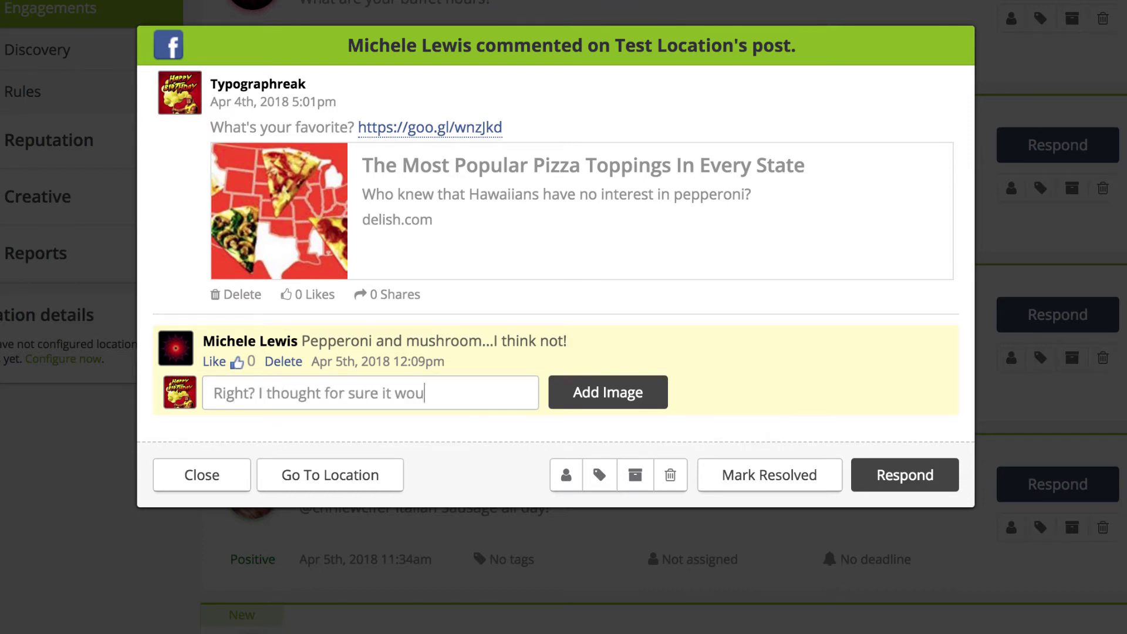
text(ld be barbecu)
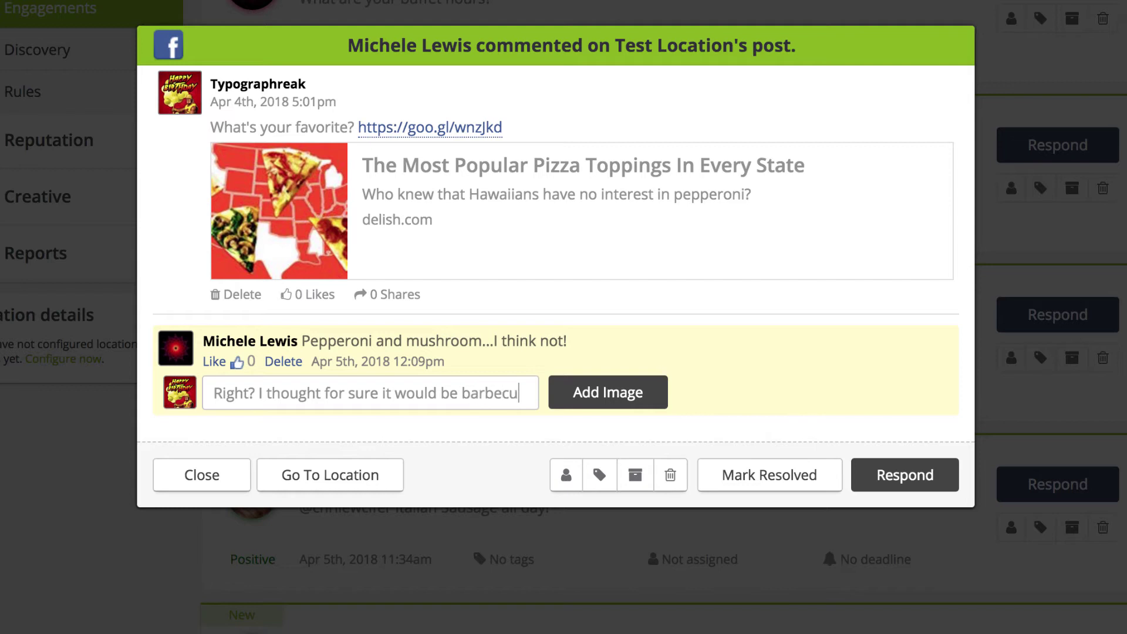
text(e and tacos.)
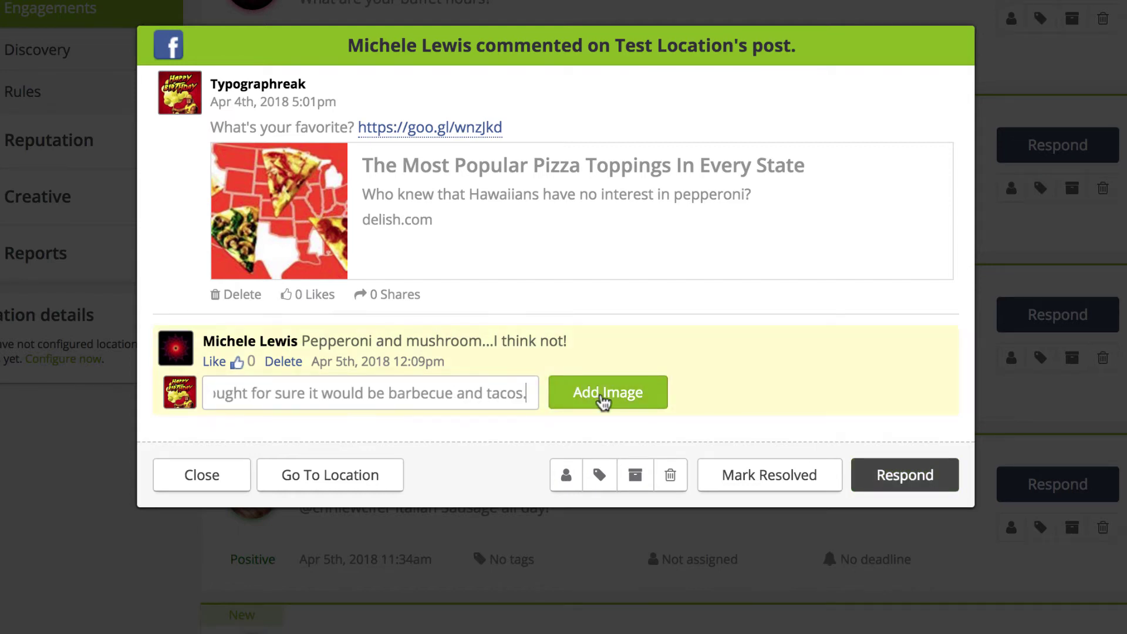
- Send the reply to the pepperoni comment without an image and close the conversation
click(603, 403)
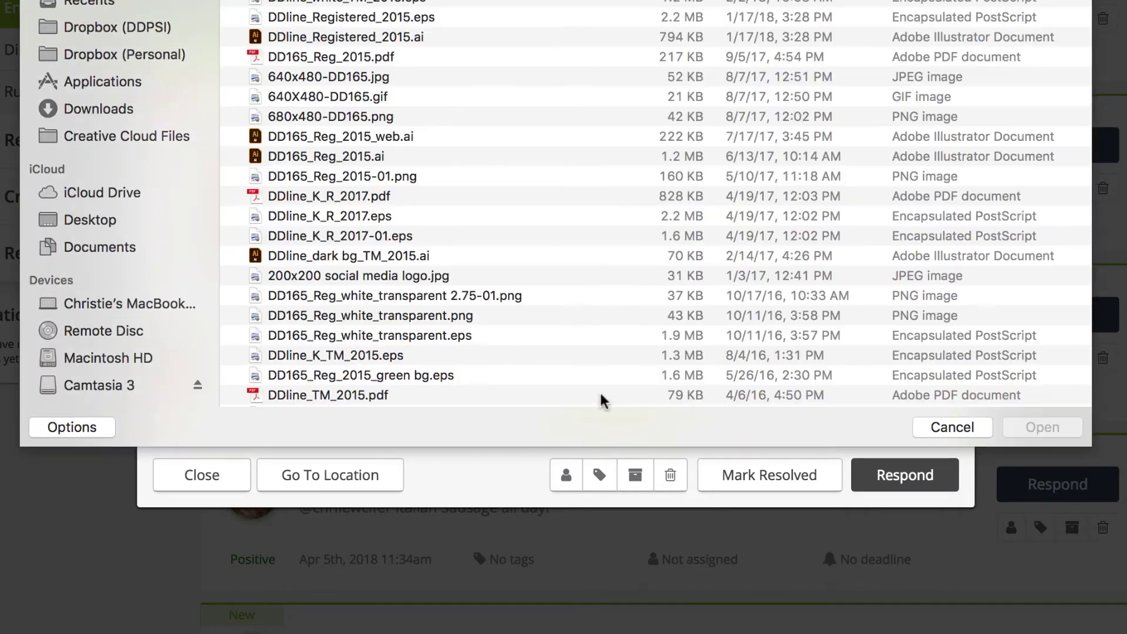
click(953, 426)
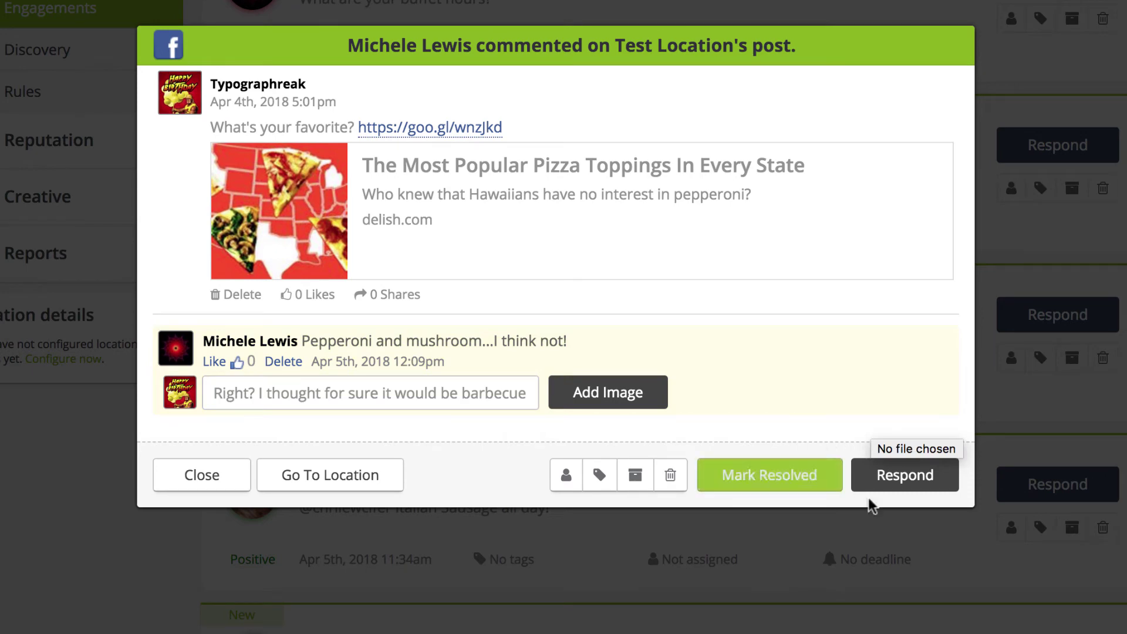
click(902, 473)
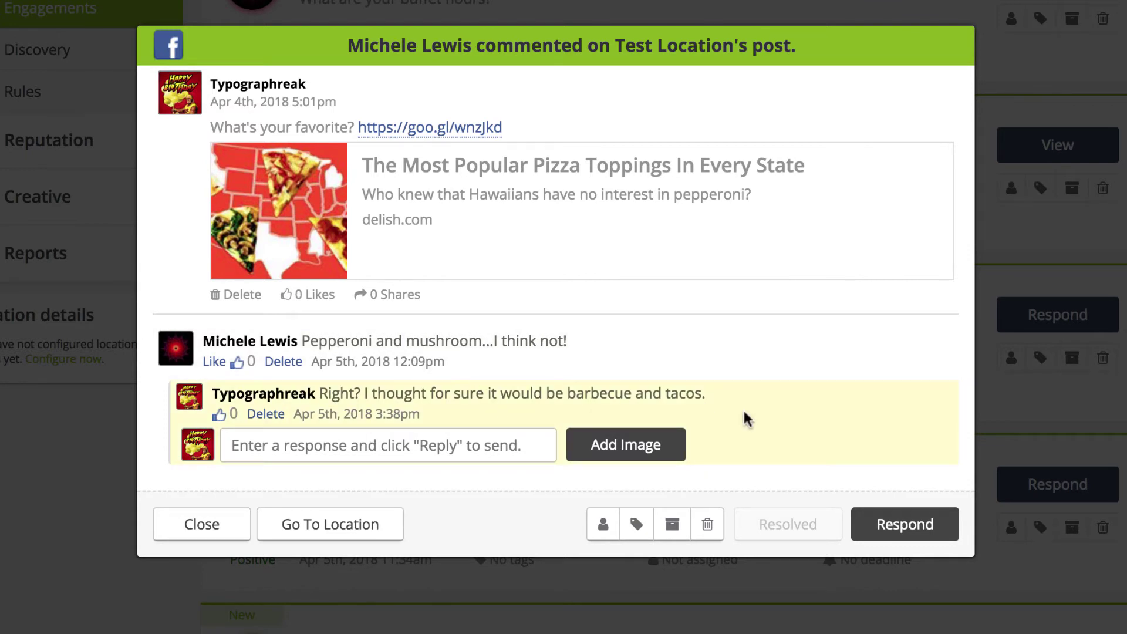
click(213, 525)
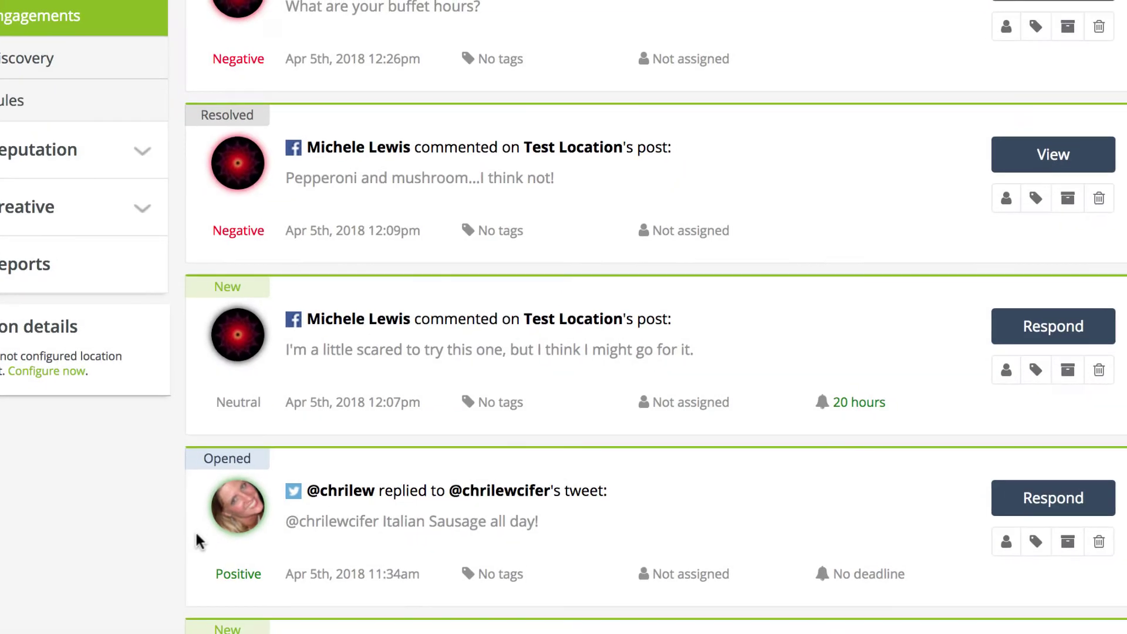
- Review the conversation thread of the resolved pepperoni comment, and return to the remaining engagements in the list
scroll(200, 540, up, 5)
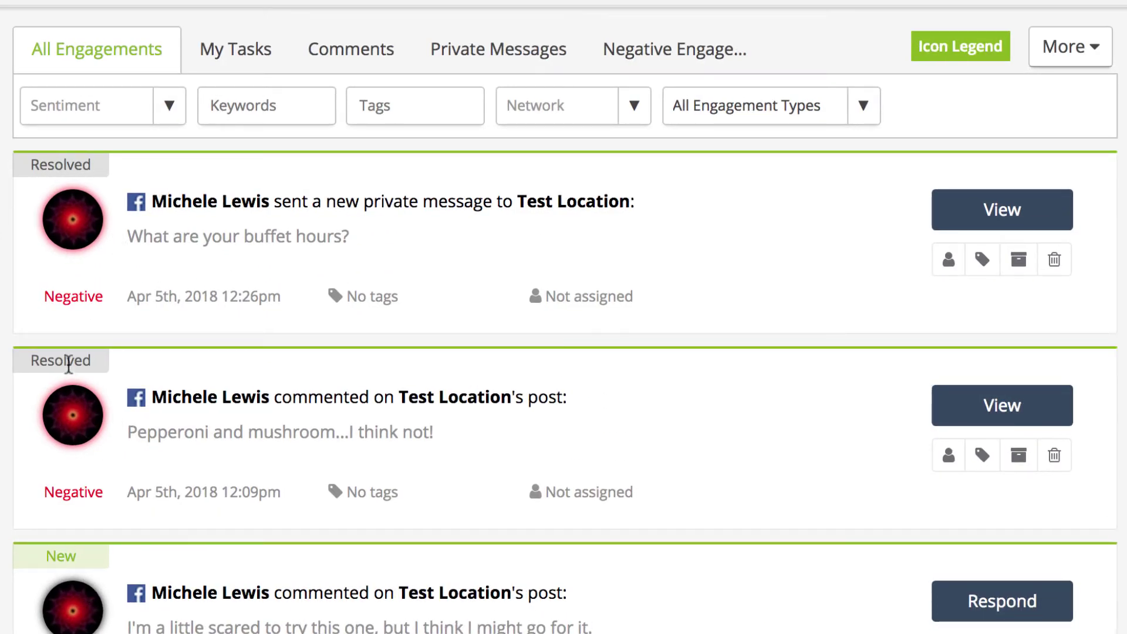
click(1002, 401)
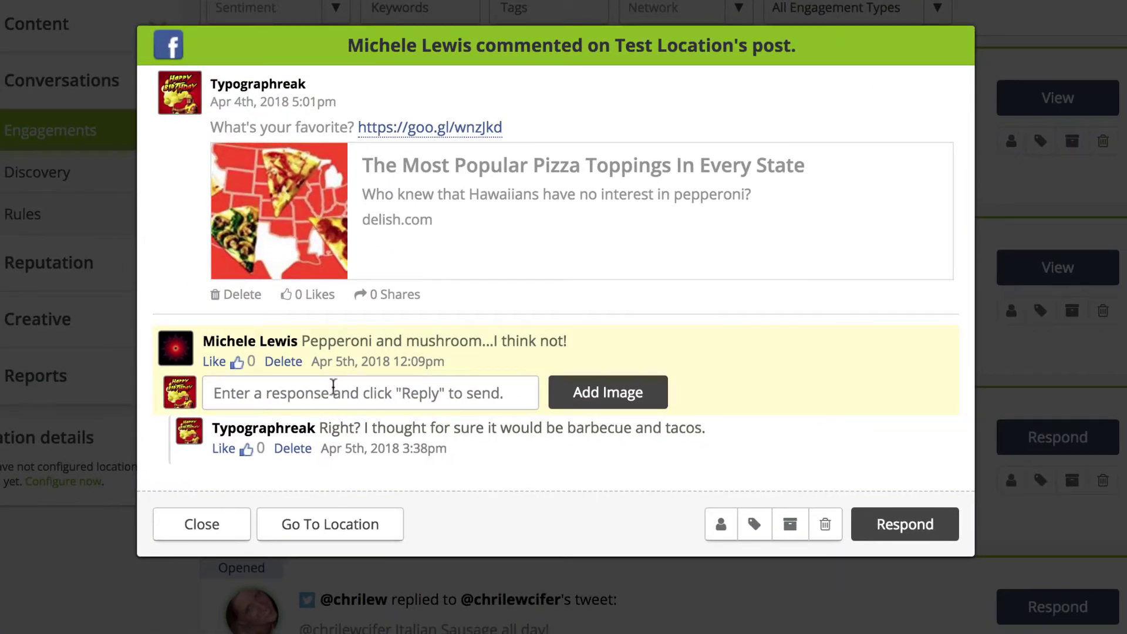
click(221, 538)
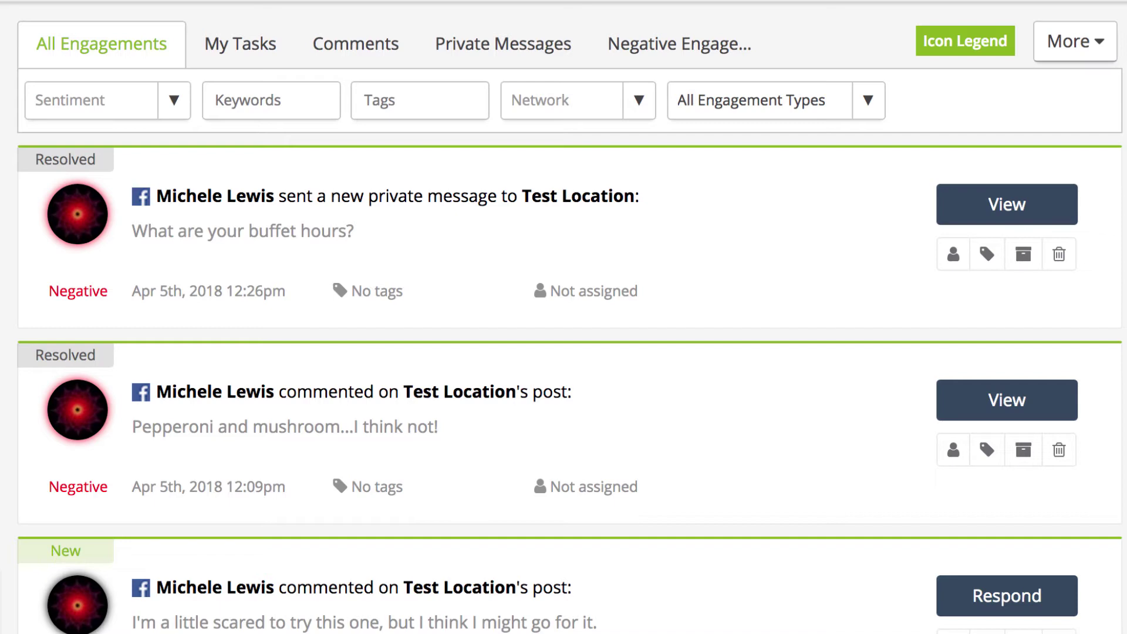
scroll(563, 317, down, 7)
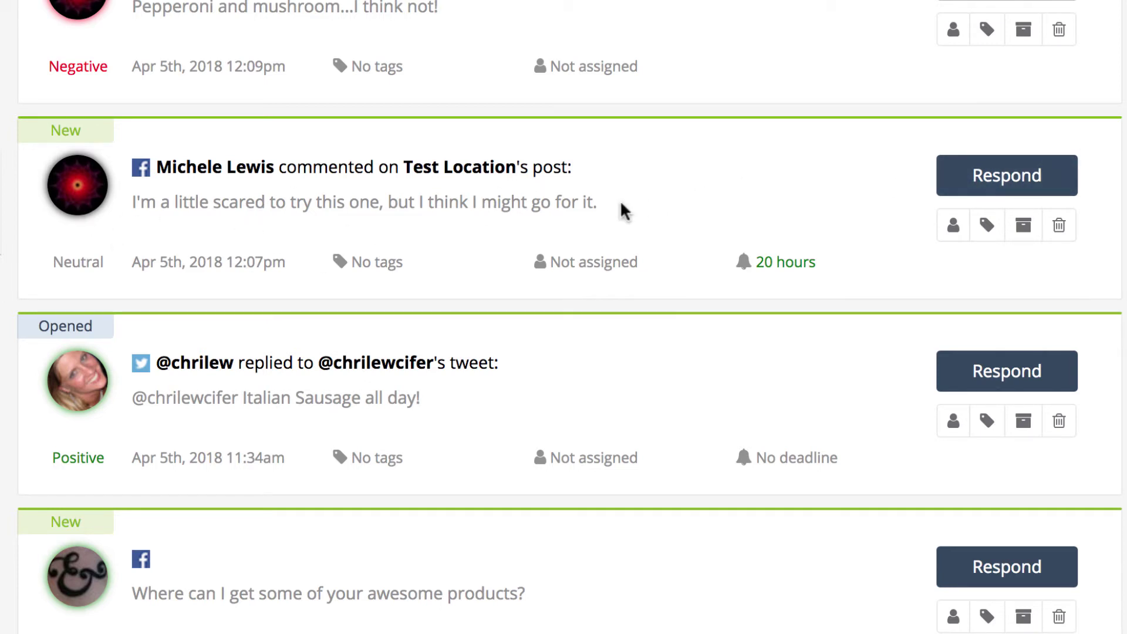
- Reply "It'll be on the buffet...come try it!" to the "I'm a little scared to try this one" comment and close the conversation
click(954, 176)
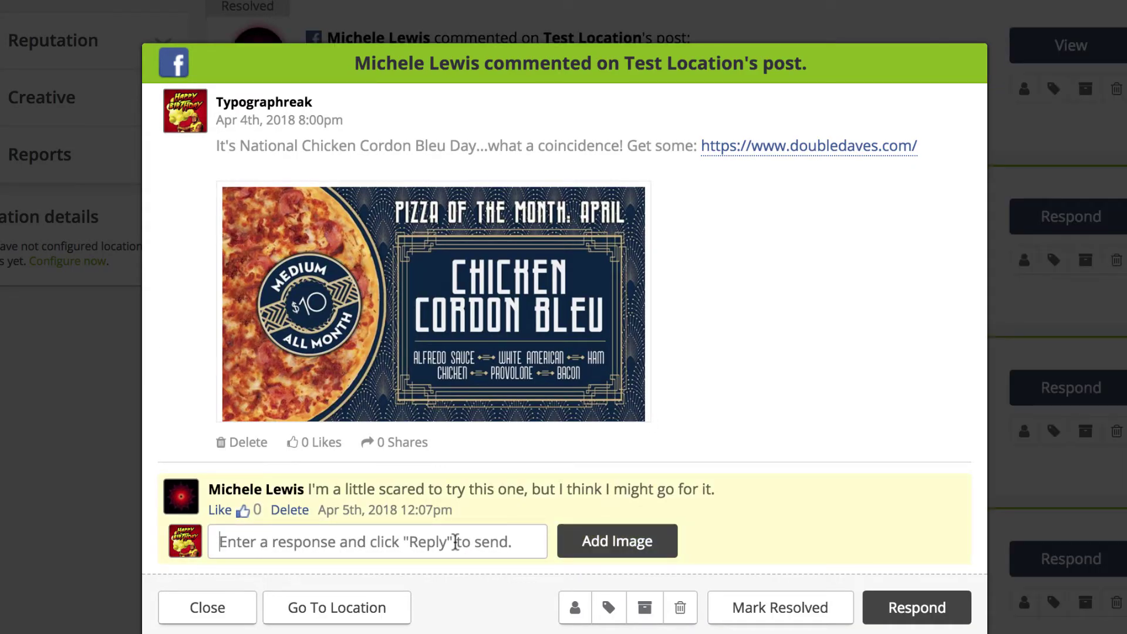
text(It)
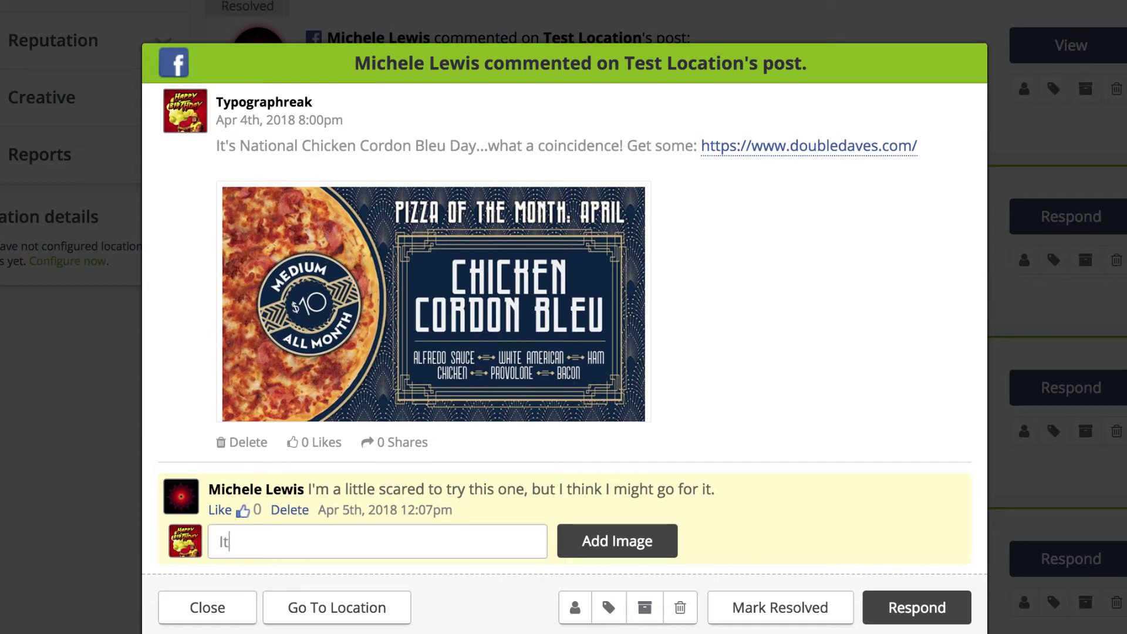
text('ll be on the buffet...come try it!)
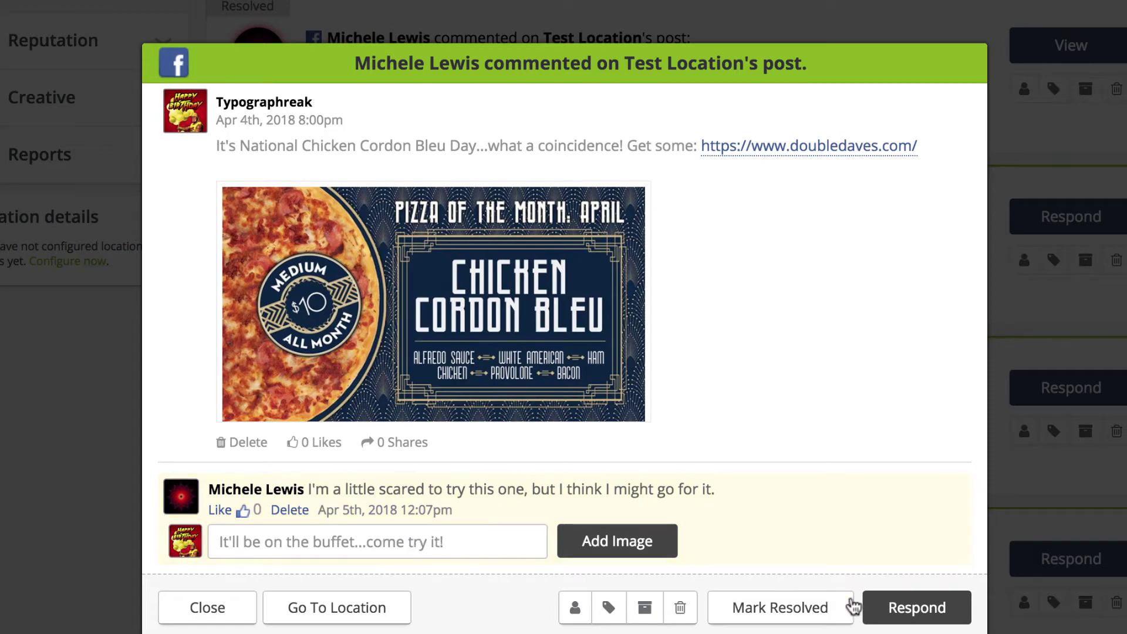
click(916, 605)
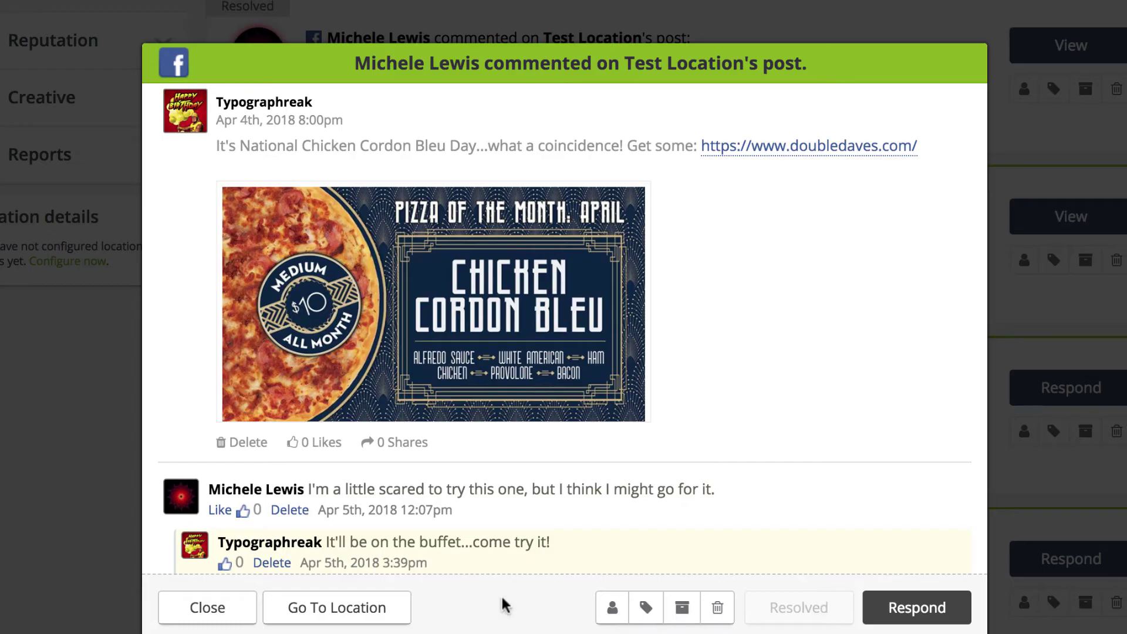
click(231, 610)
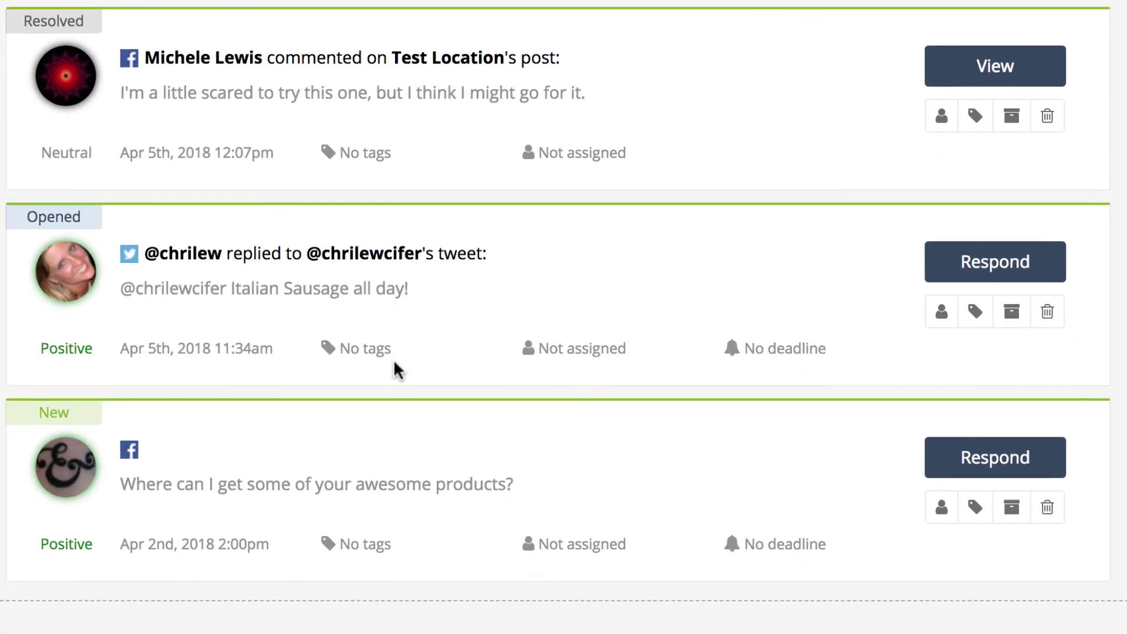
scroll(394, 369, up, 1)
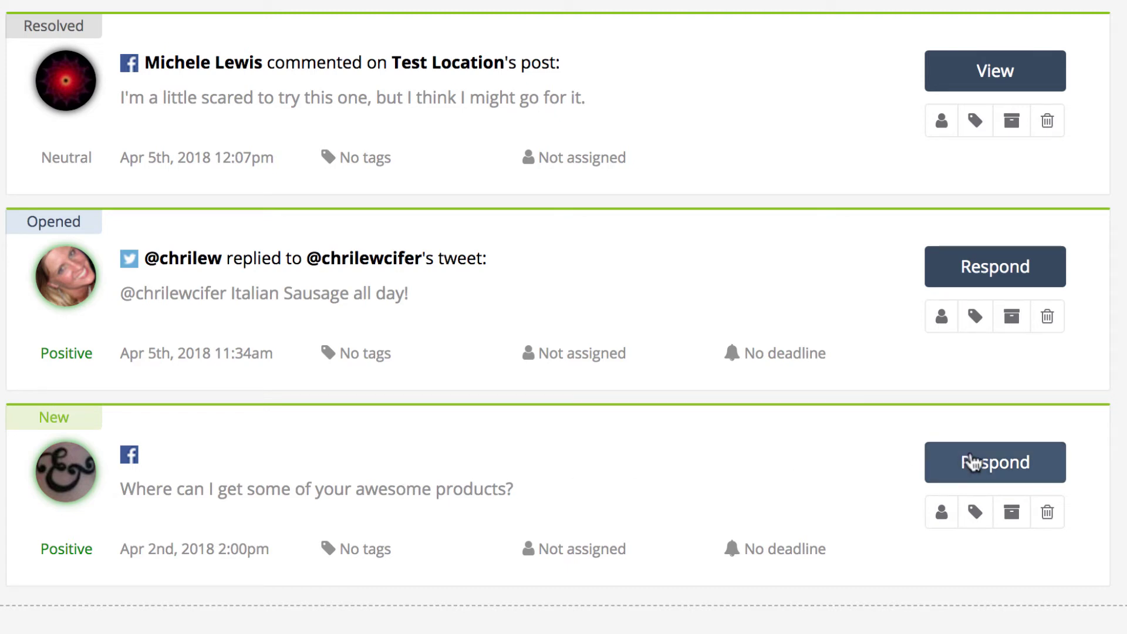
click(971, 462)
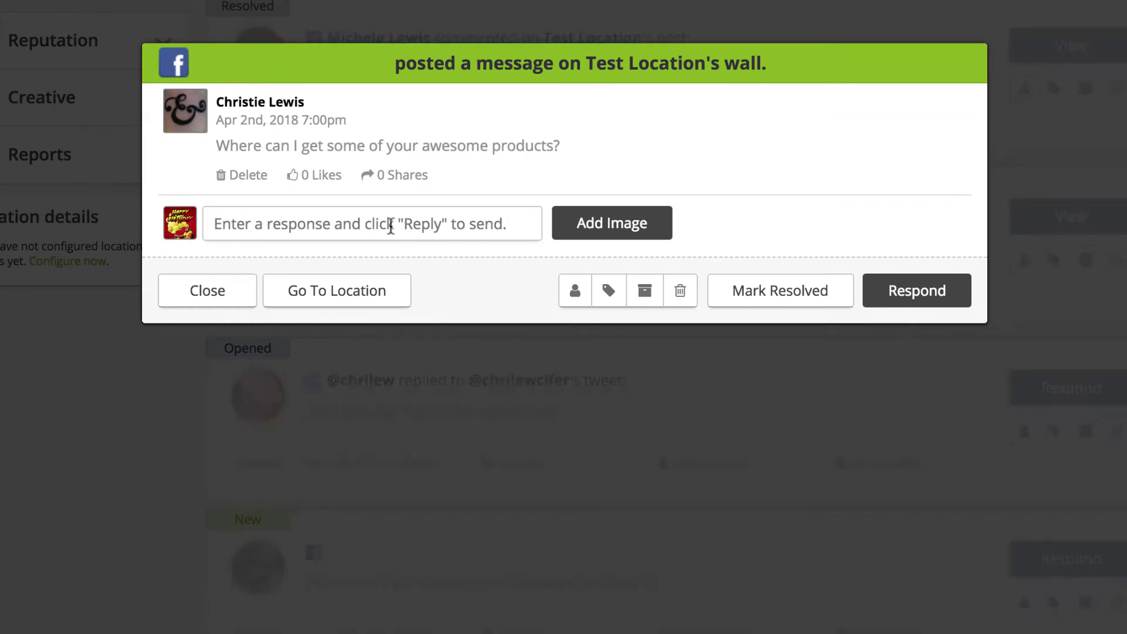
click(390, 226)
text(www.doubeld)
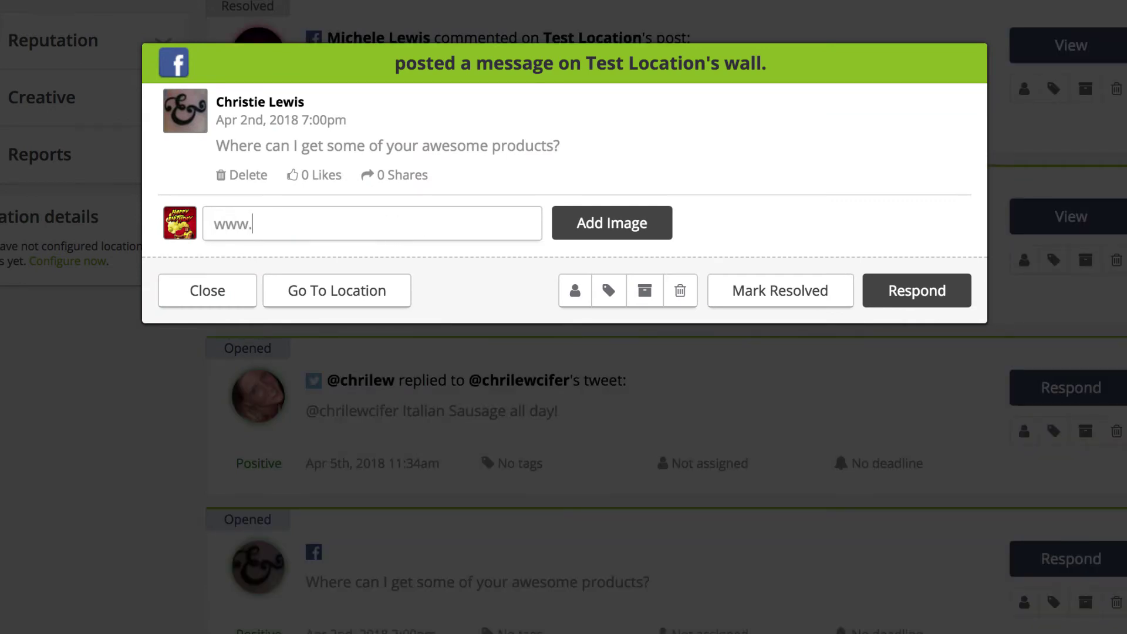
key(BackSpace)
key(BackSpace)
key(BackSpace)
text(ledaves.com, or come)
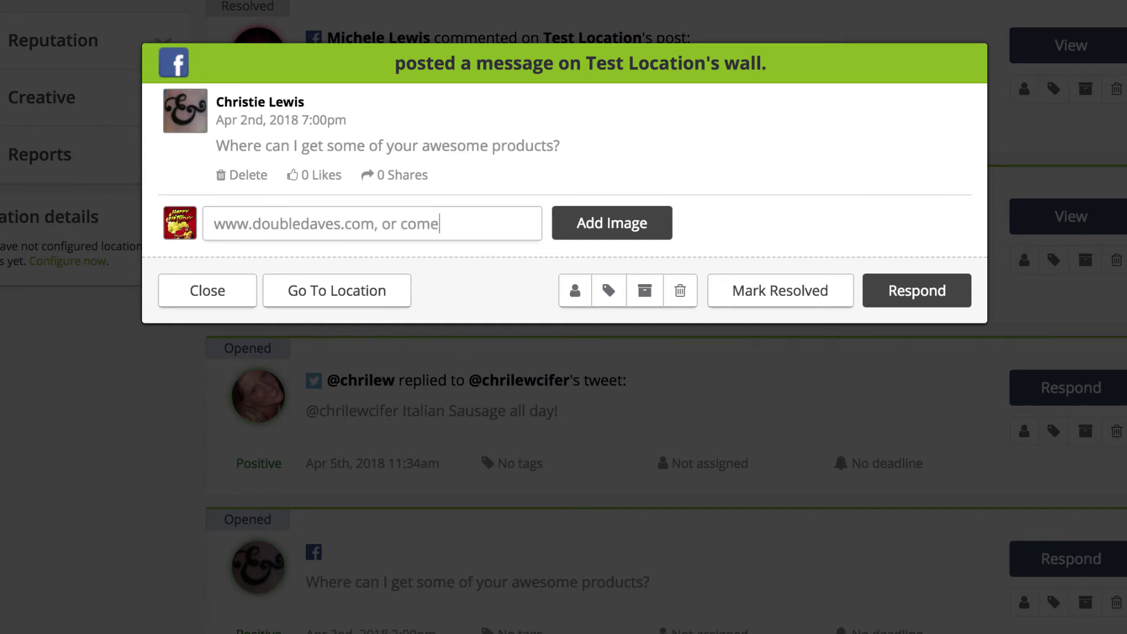
text( by the store!)
click(924, 302)
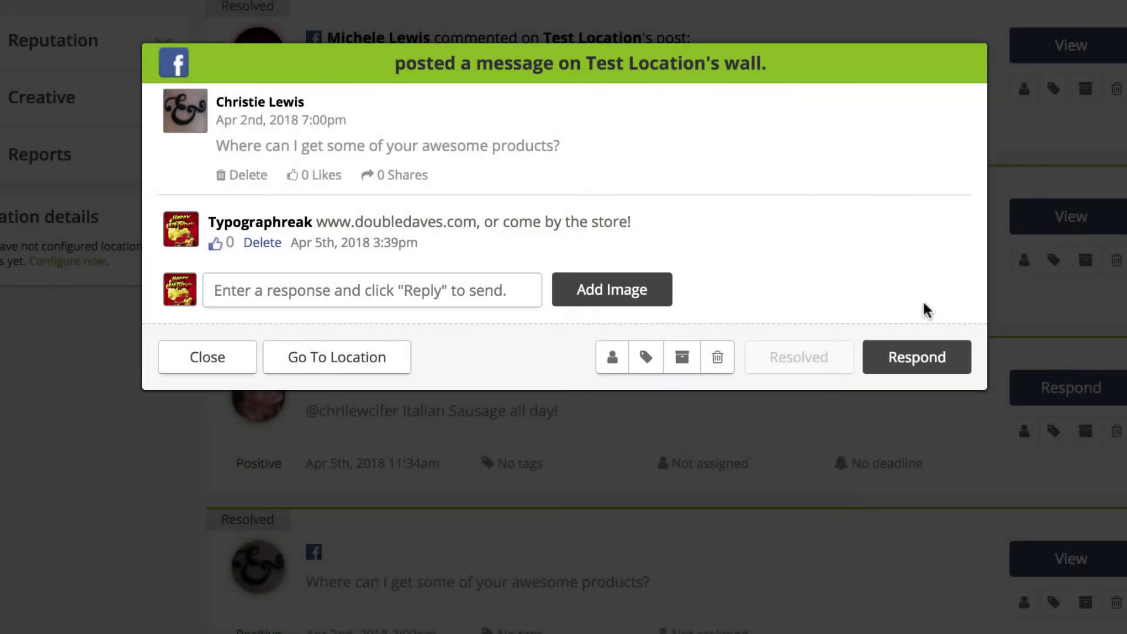
click(208, 357)
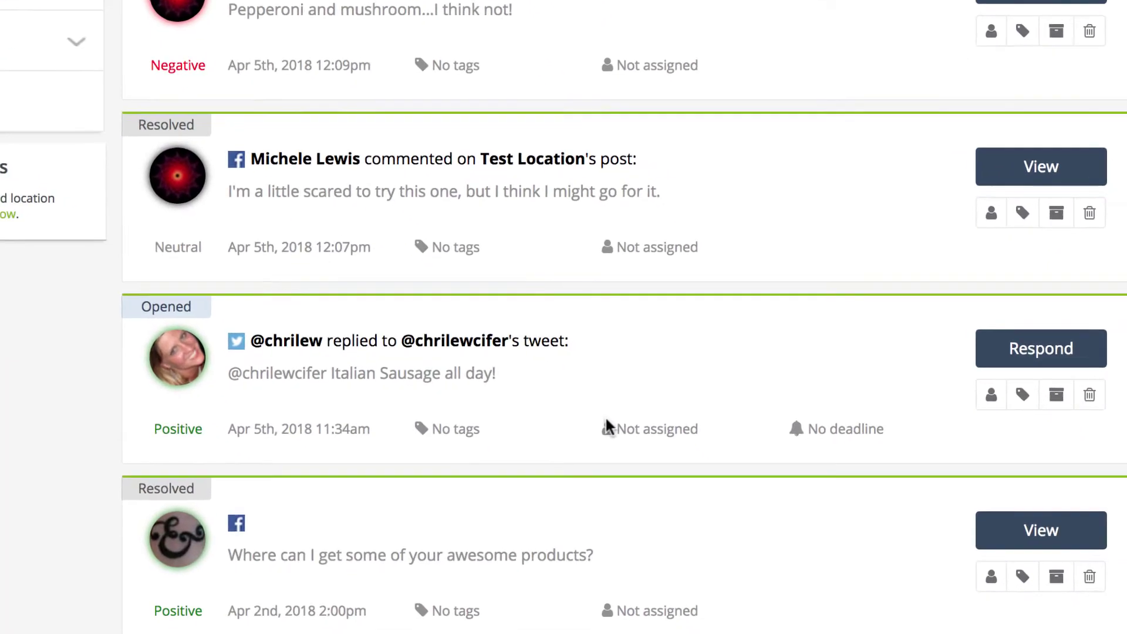
- Open the location's reputation Insights and examine the review charts by month, source, sentiment and response time
scroll(608, 427, up, 7)
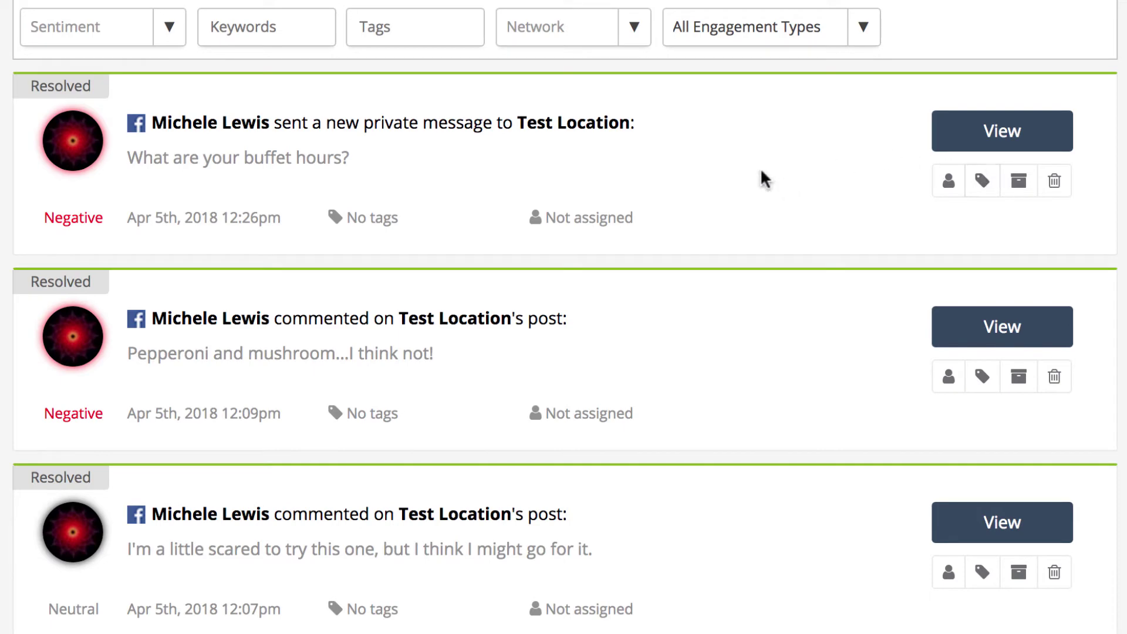
scroll(759, 167, down, 1)
scroll(762, 176, up, 1)
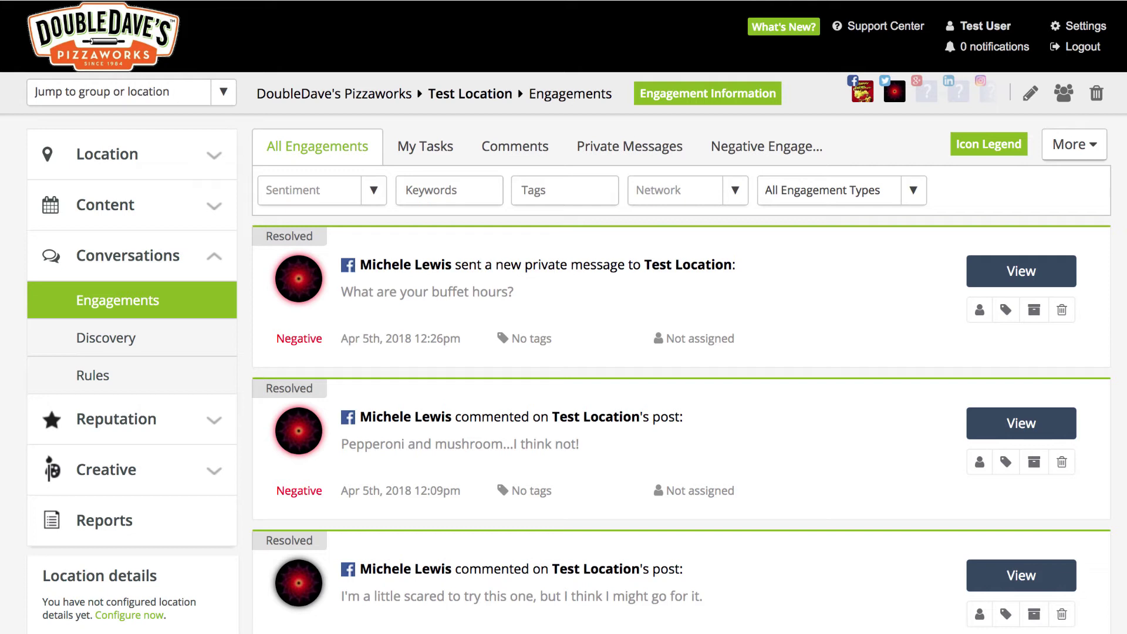
click(214, 427)
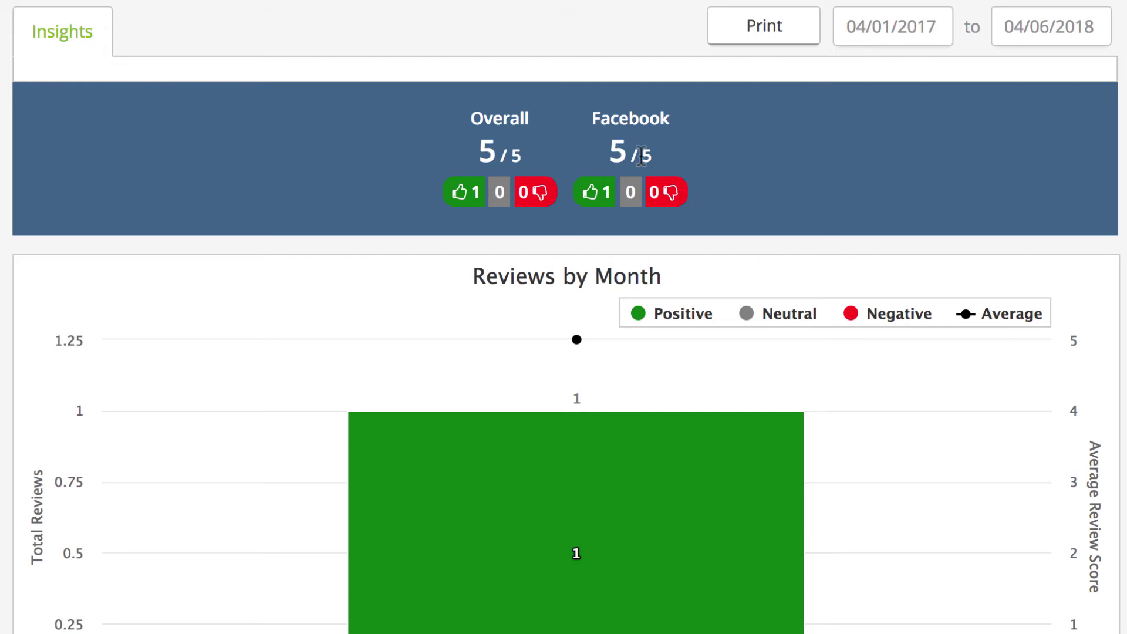
scroll(505, 323, down, 3)
scroll(511, 410, up, 2)
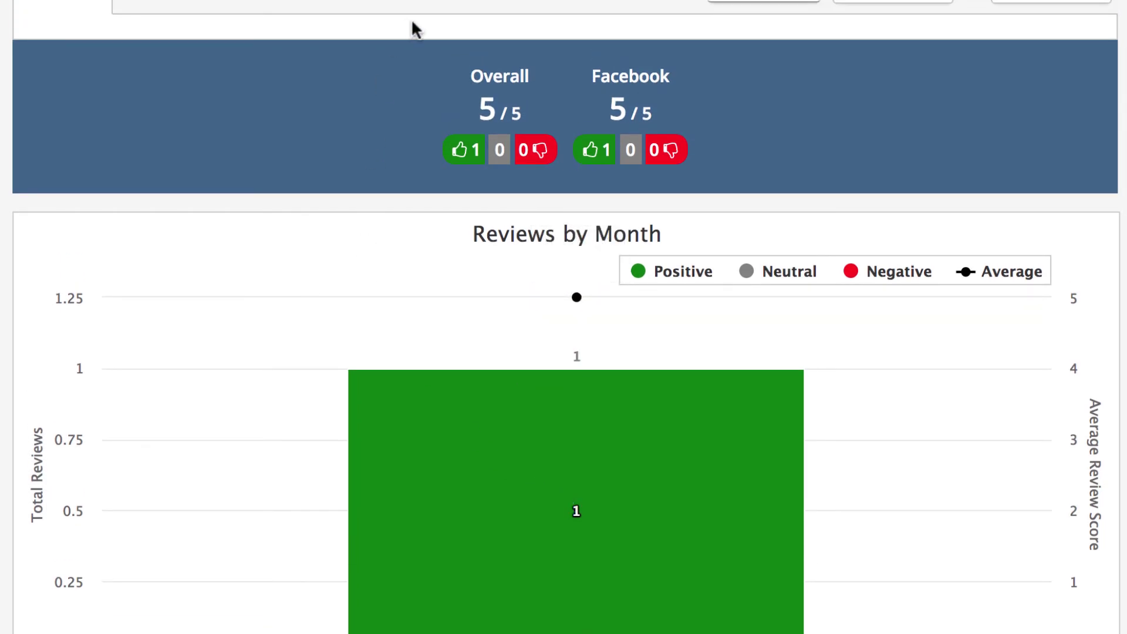
scroll(413, 29, down, 10)
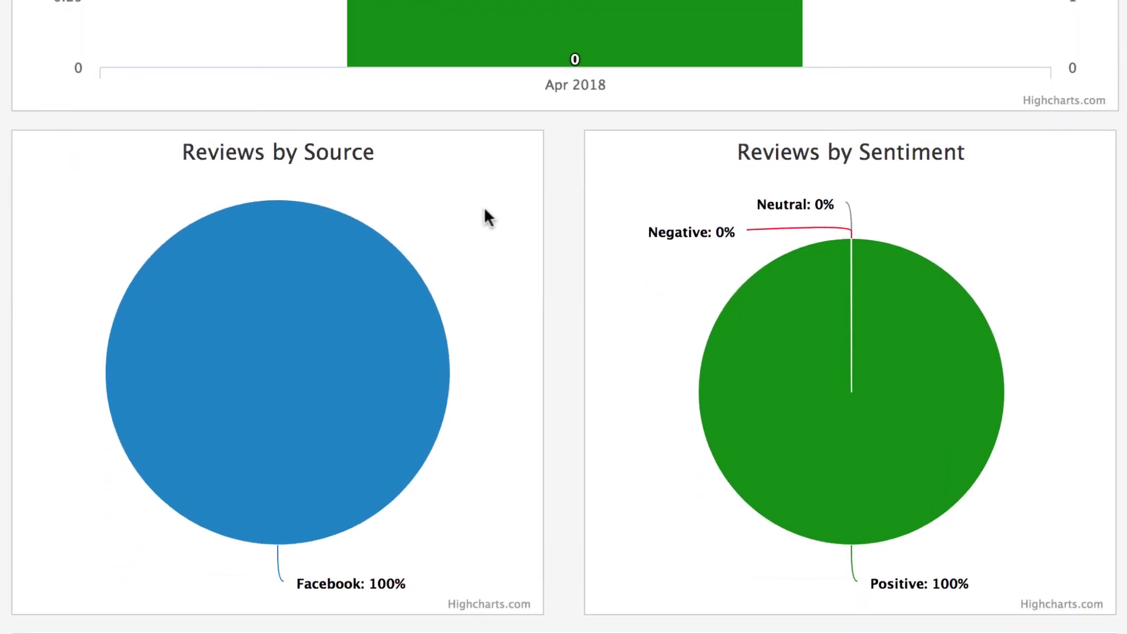
scroll(628, 266, down, 10)
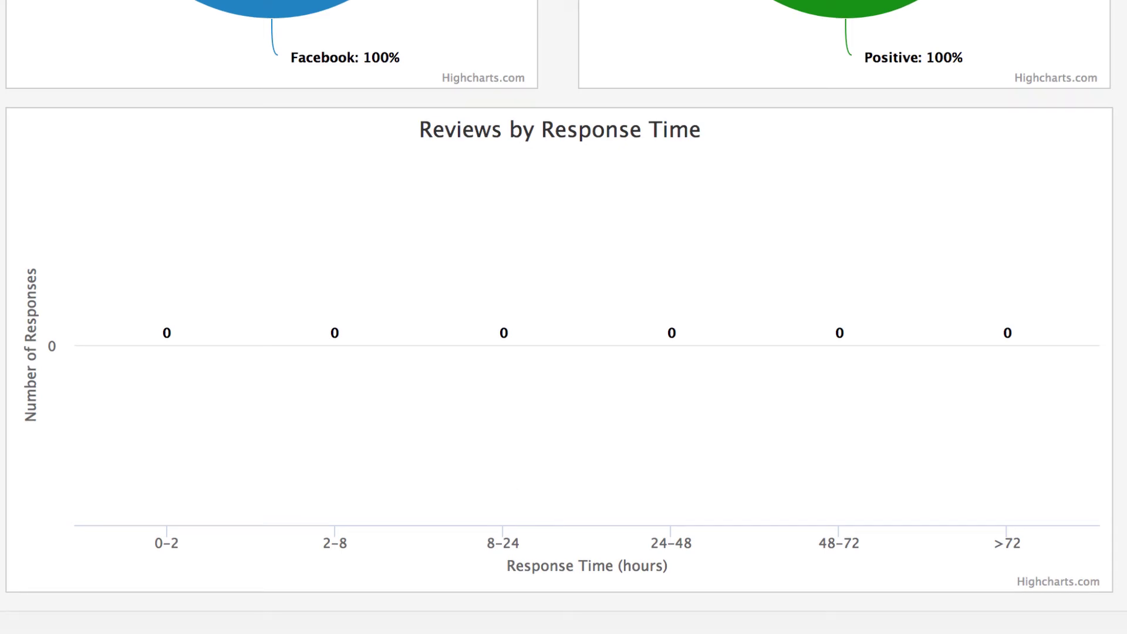
scroll(564, 317, up, 10)
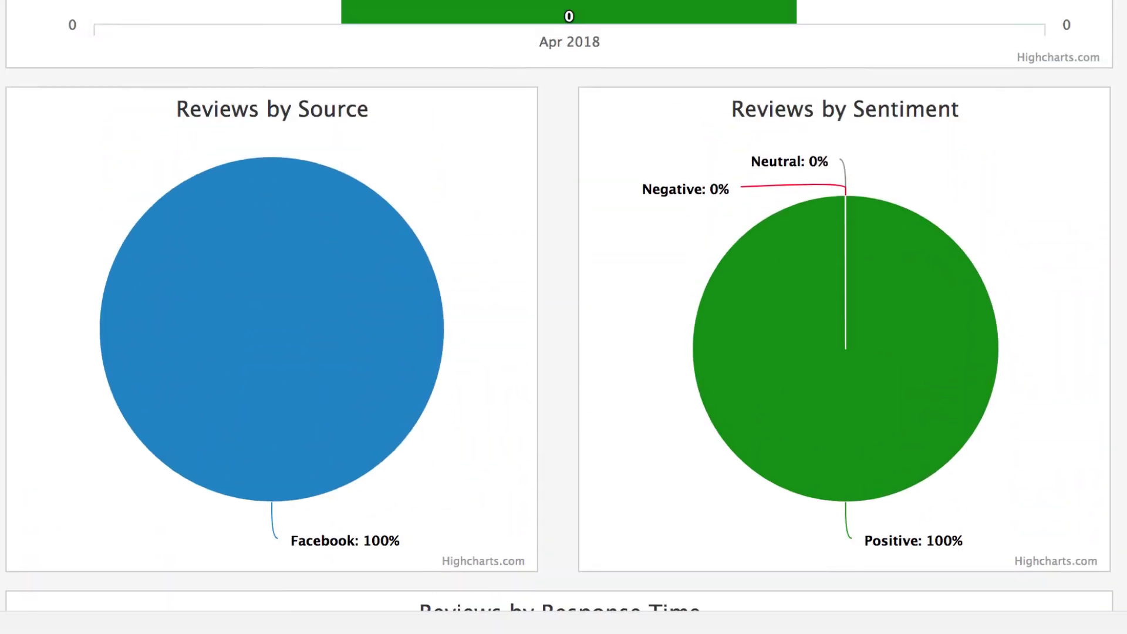
scroll(563, 317, up, 5)
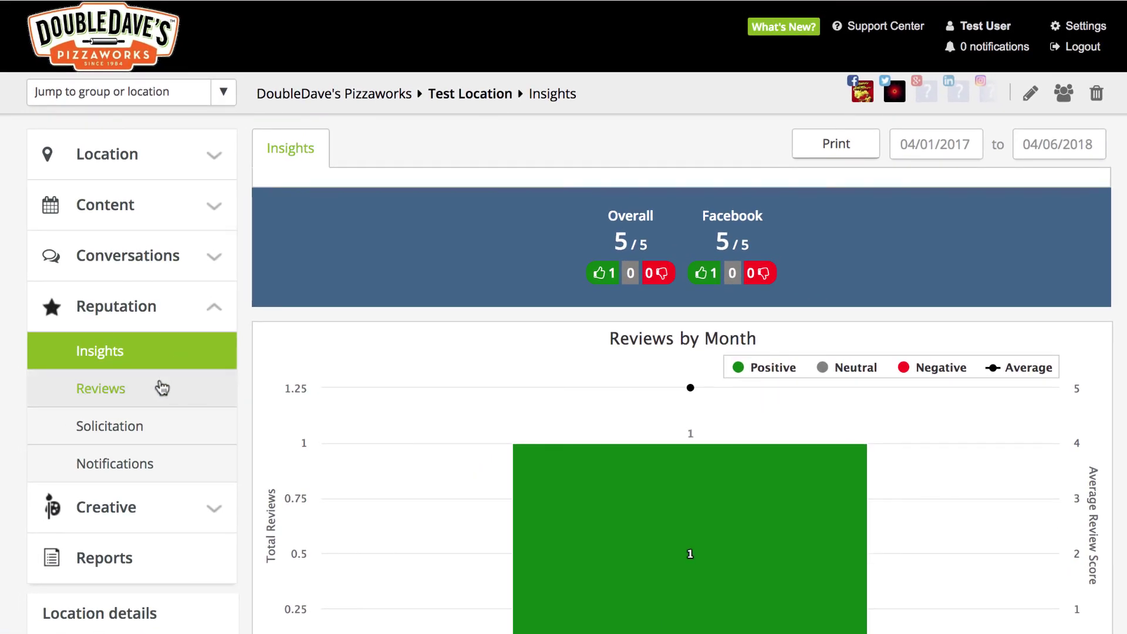
- Open the location's reputation Reviews and look through the sentiment, response status, network and sort options without changing them
click(162, 388)
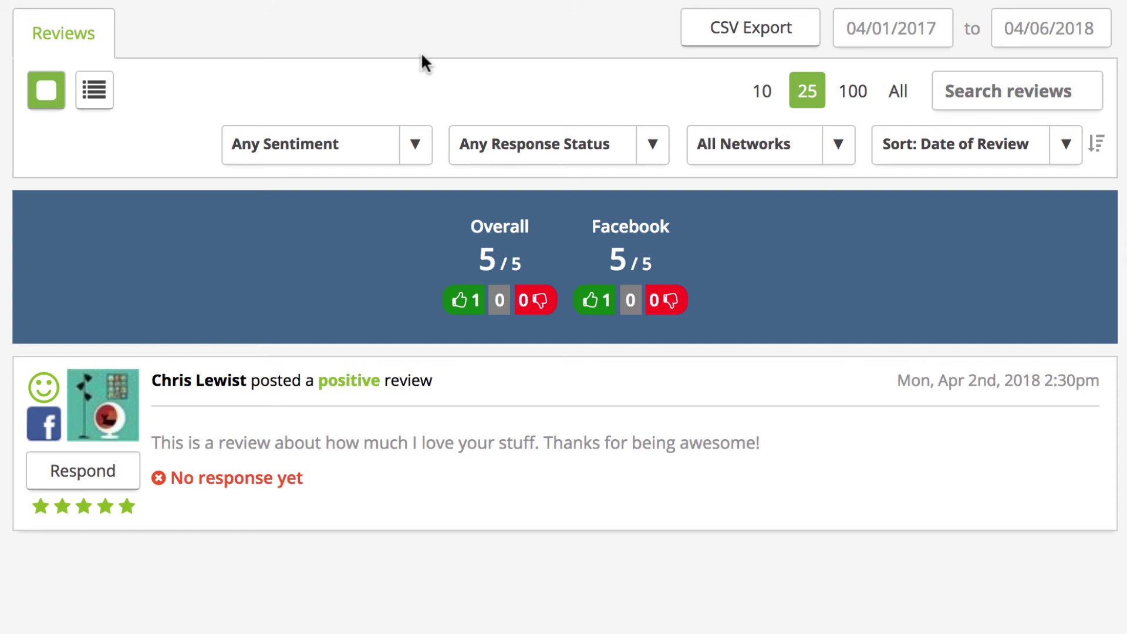
click(415, 147)
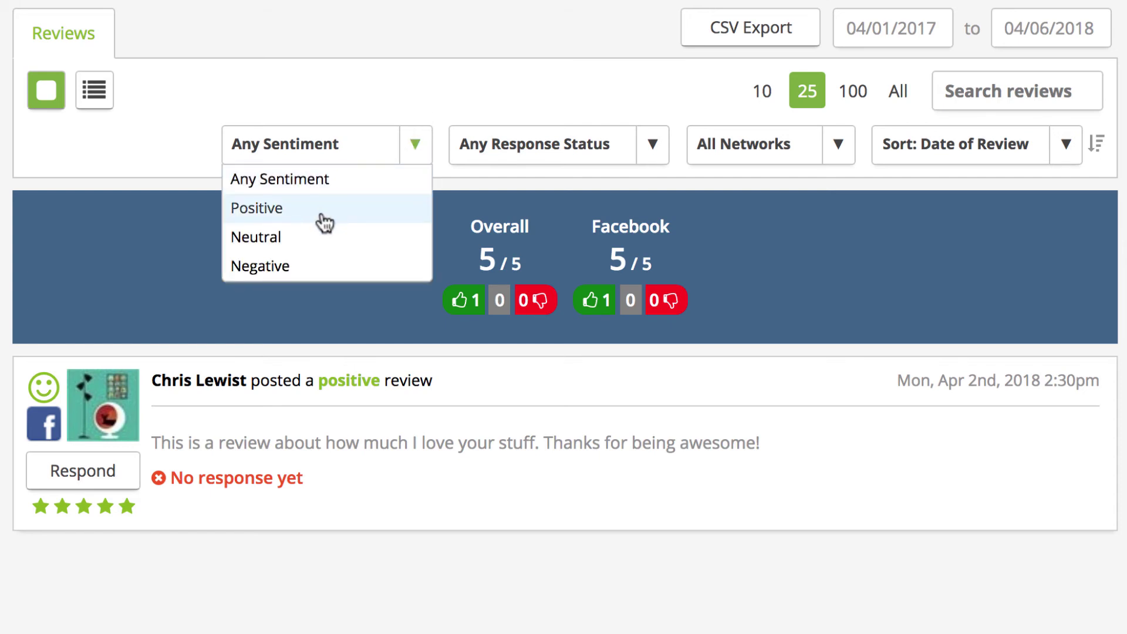
click(414, 94)
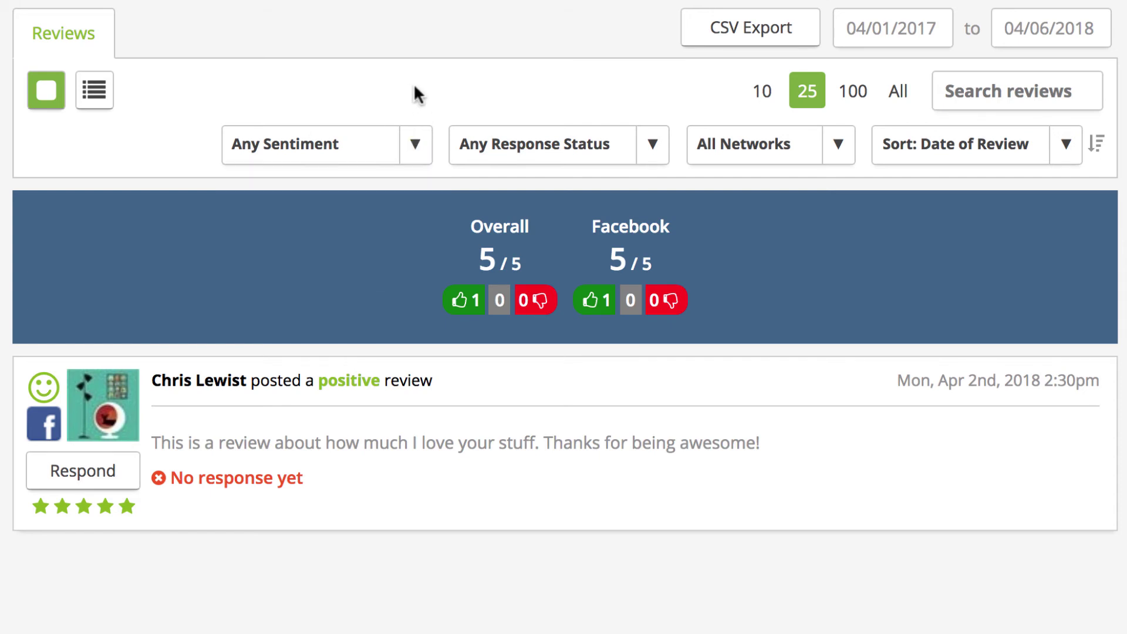
click(661, 158)
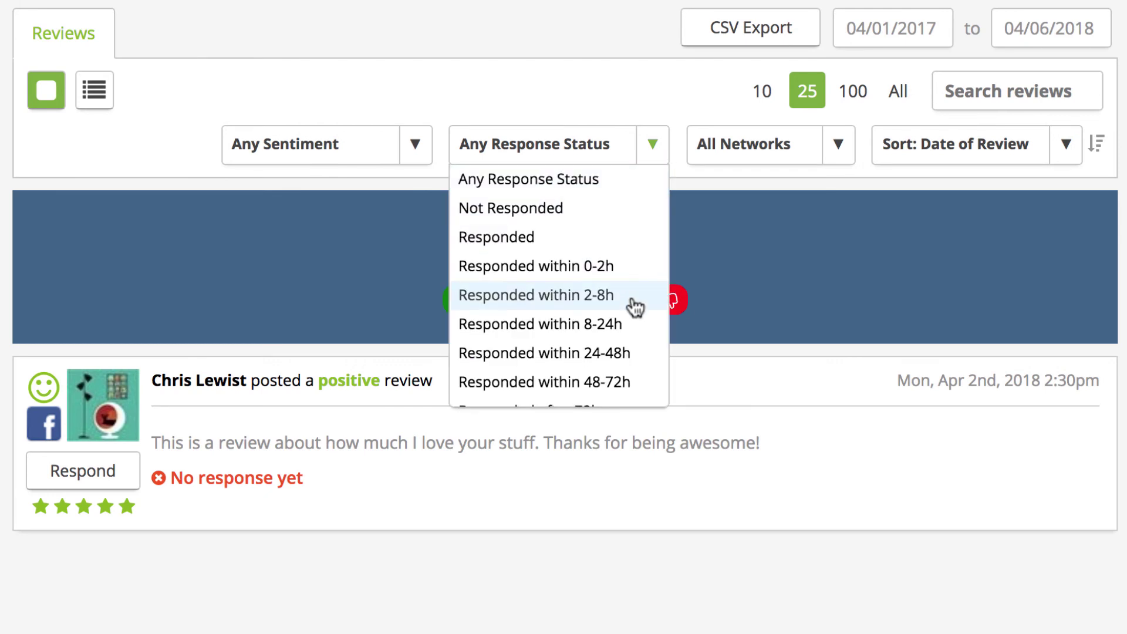
scroll(634, 307, down, 1)
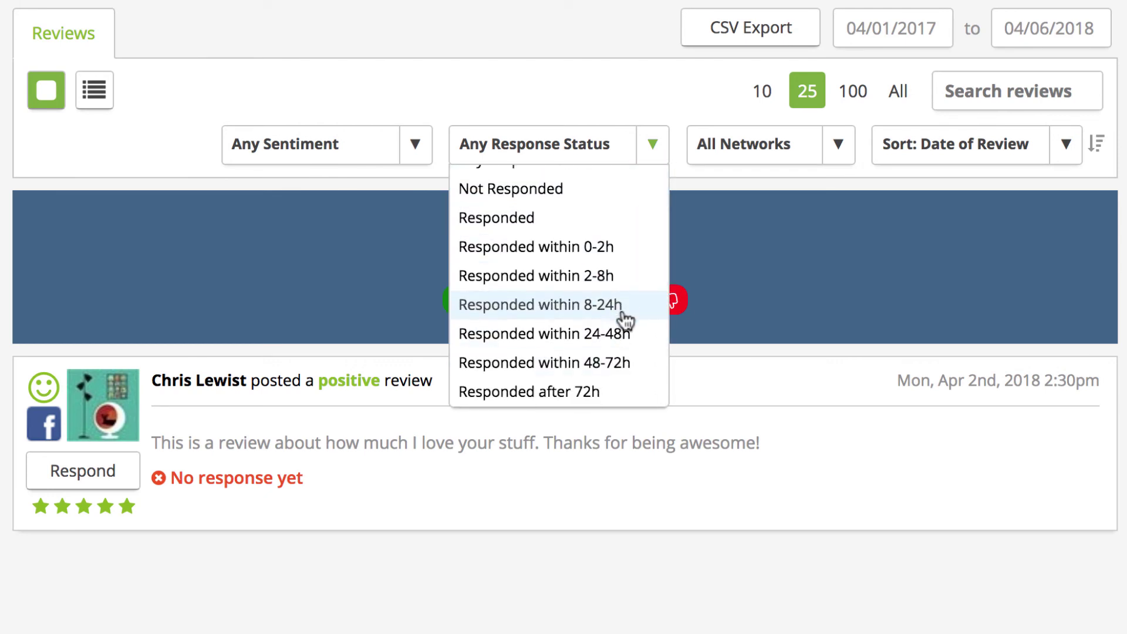
scroll(624, 319, up, 1)
click(611, 46)
click(845, 163)
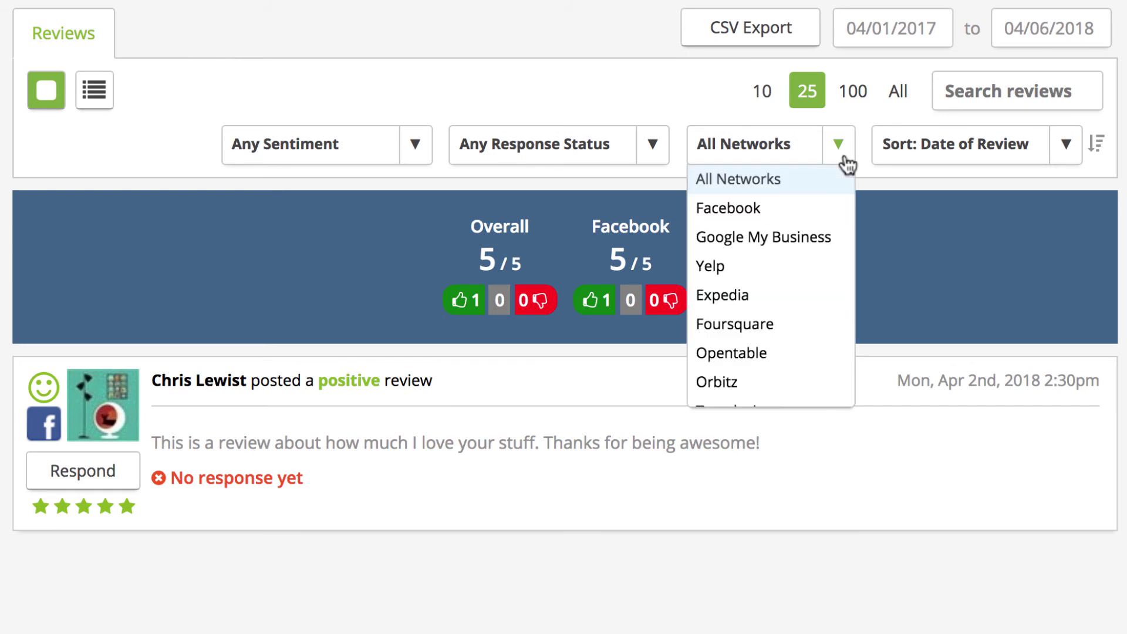
click(845, 163)
click(1066, 153)
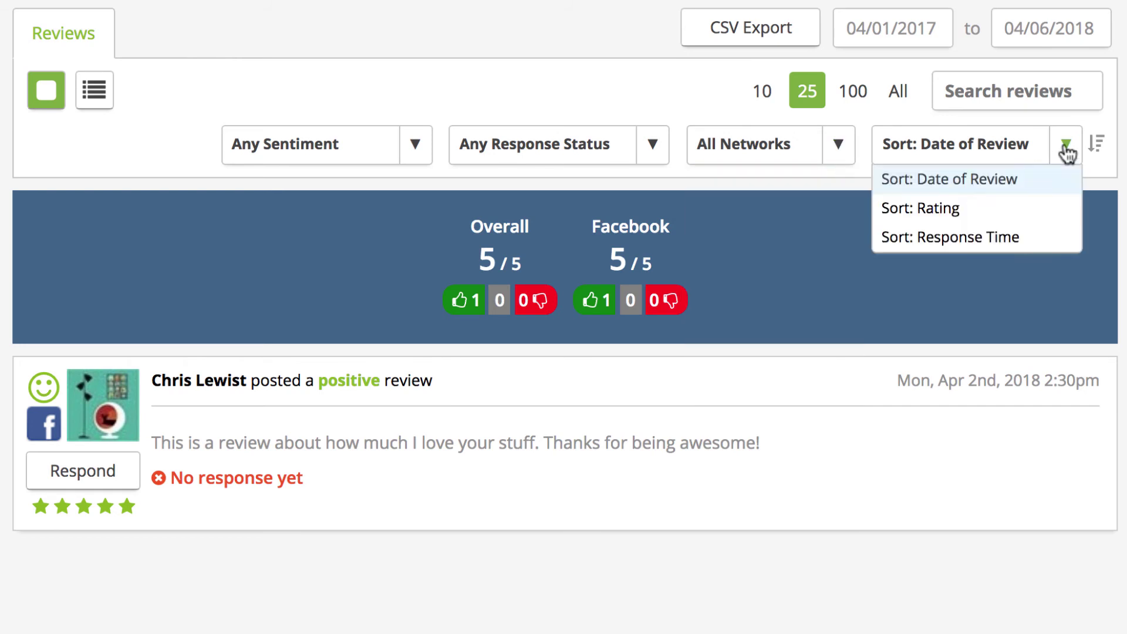
click(1068, 153)
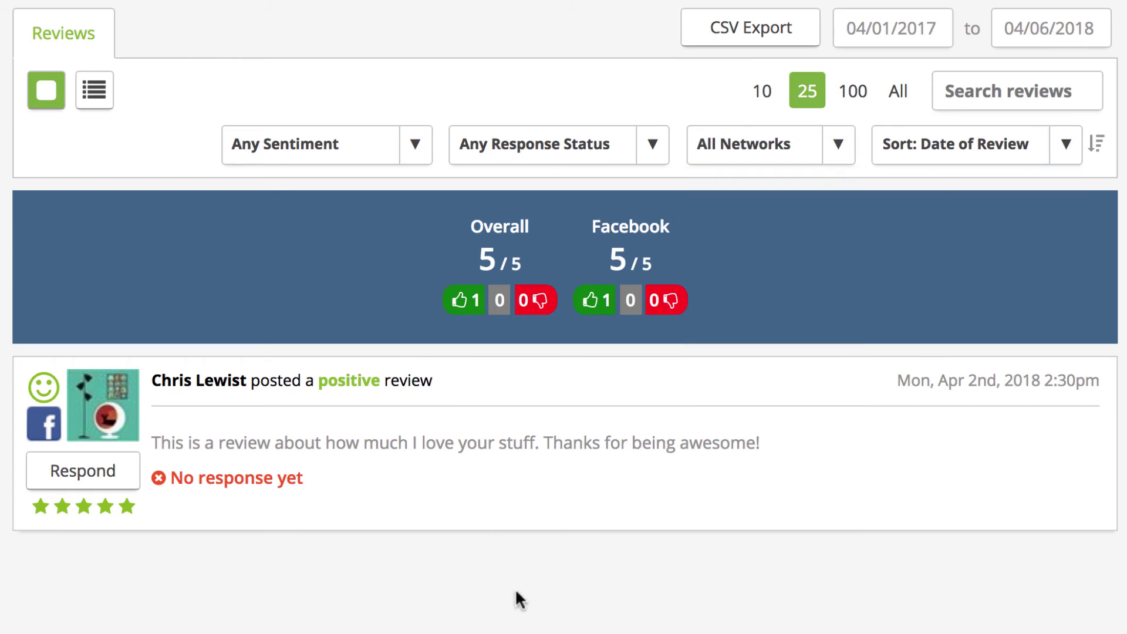
- Submit the reply "We're so glad you love us! Can't wait to see you again." to the positive Facebook review
click(103, 476)
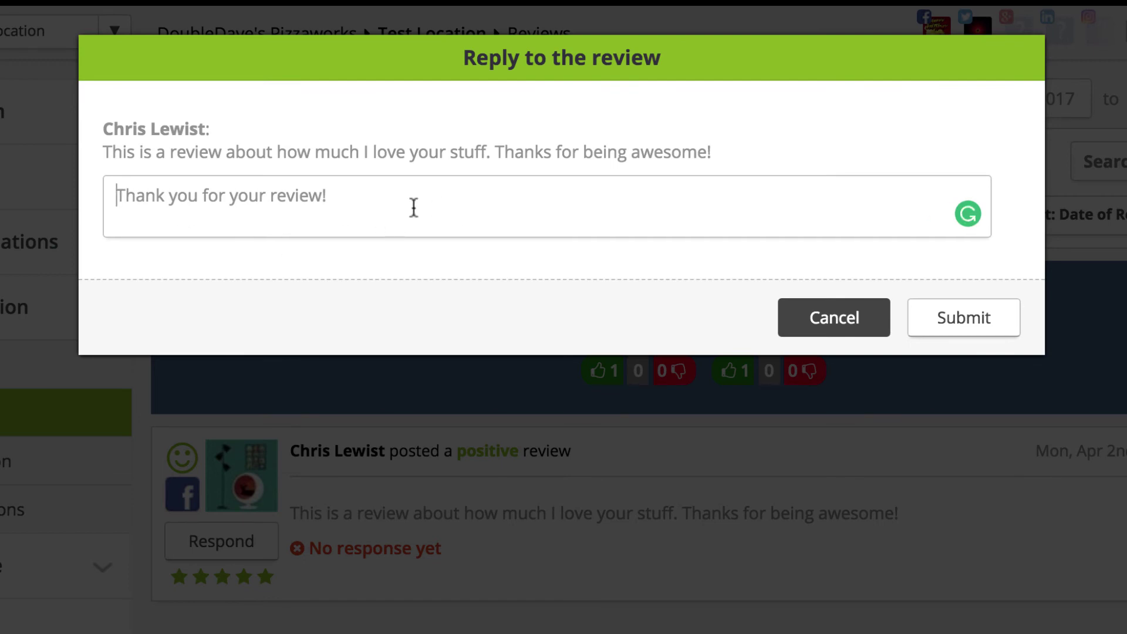
text(We're)
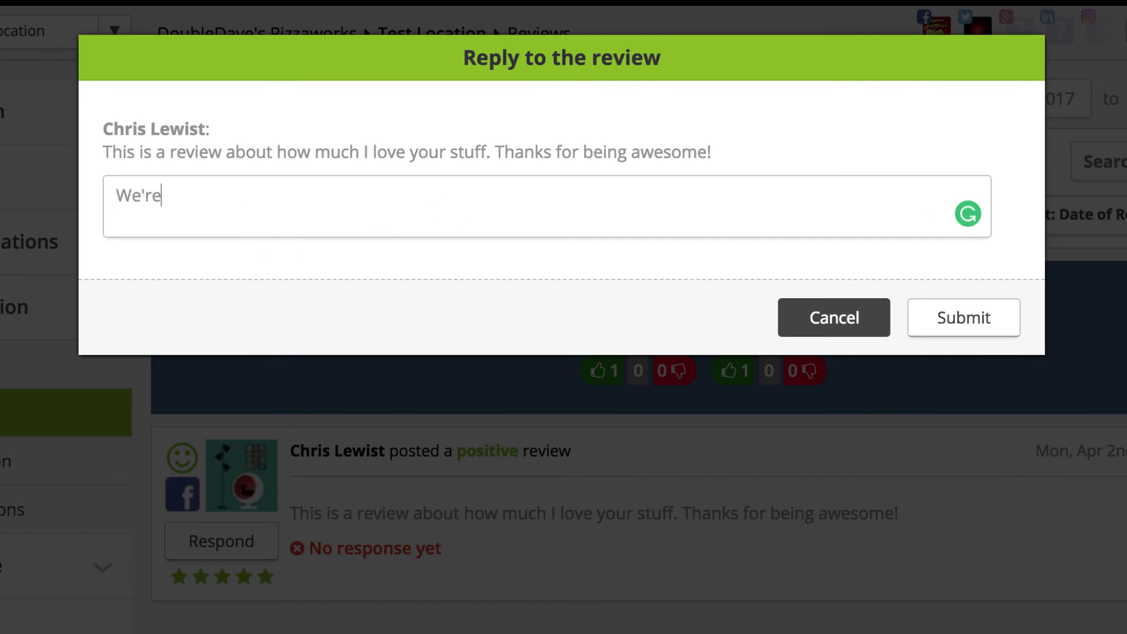
text( so glad you )
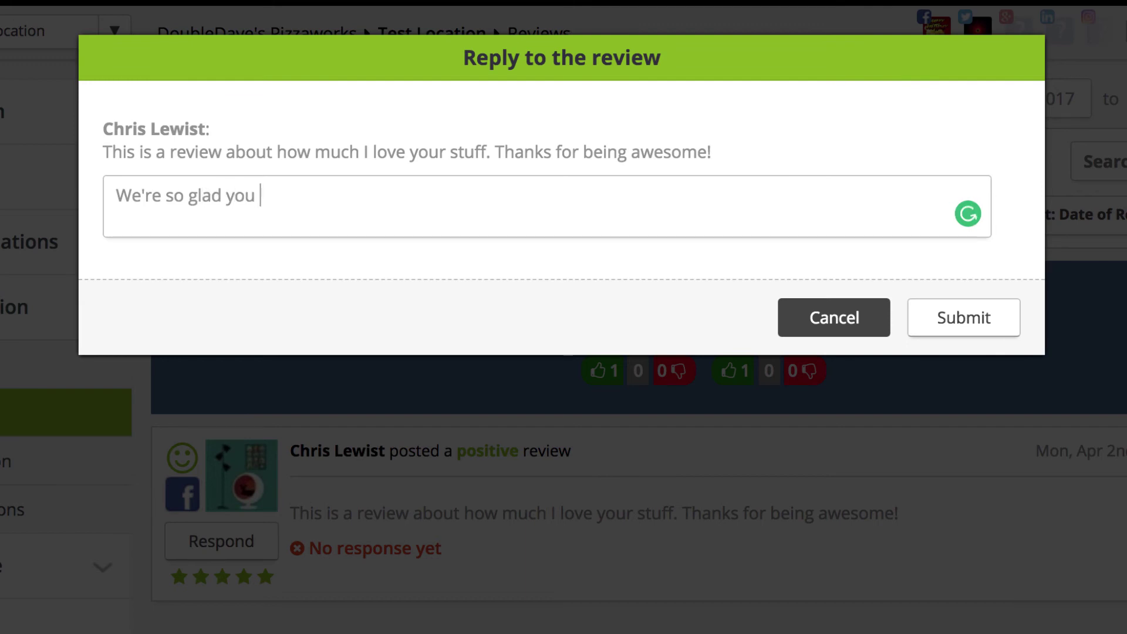
text(love us! Can't wait to see you )
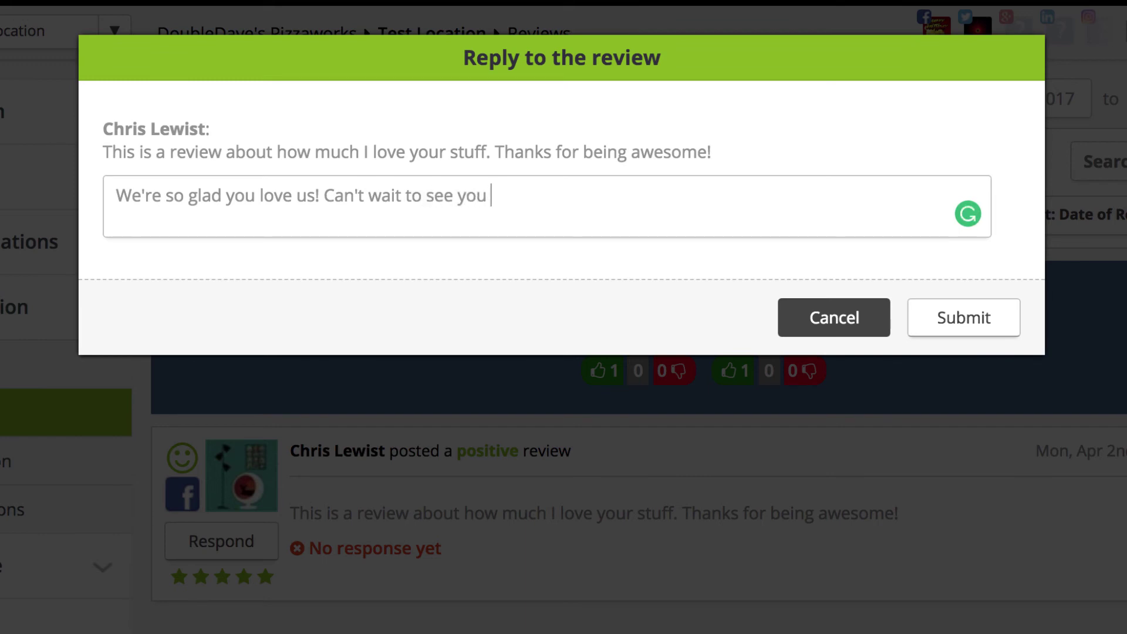
text(again.)
click(932, 332)
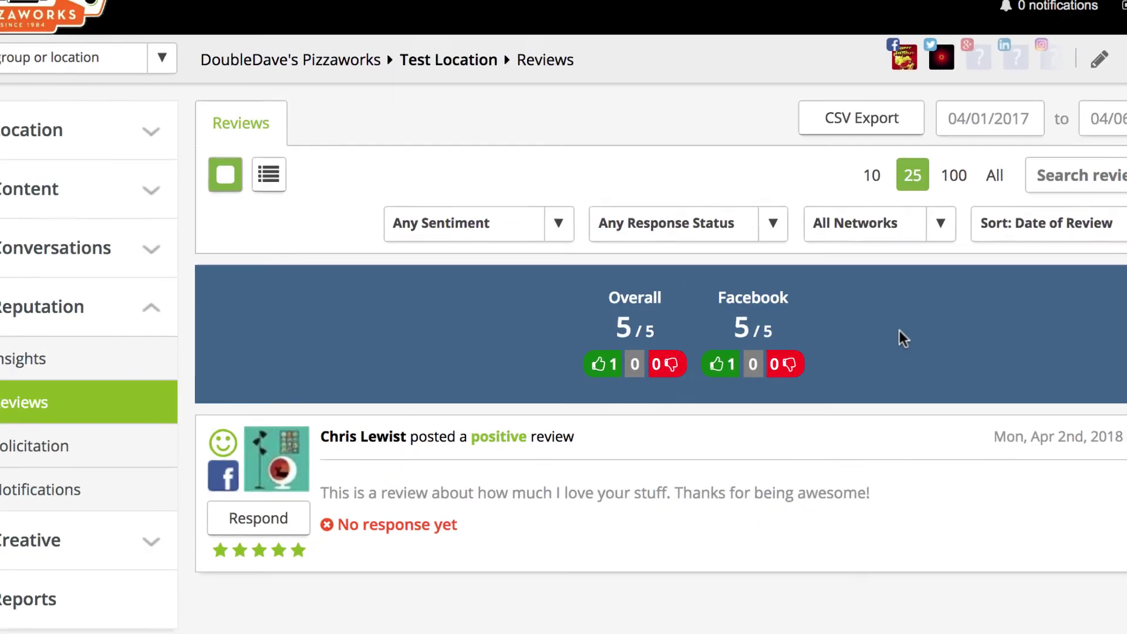